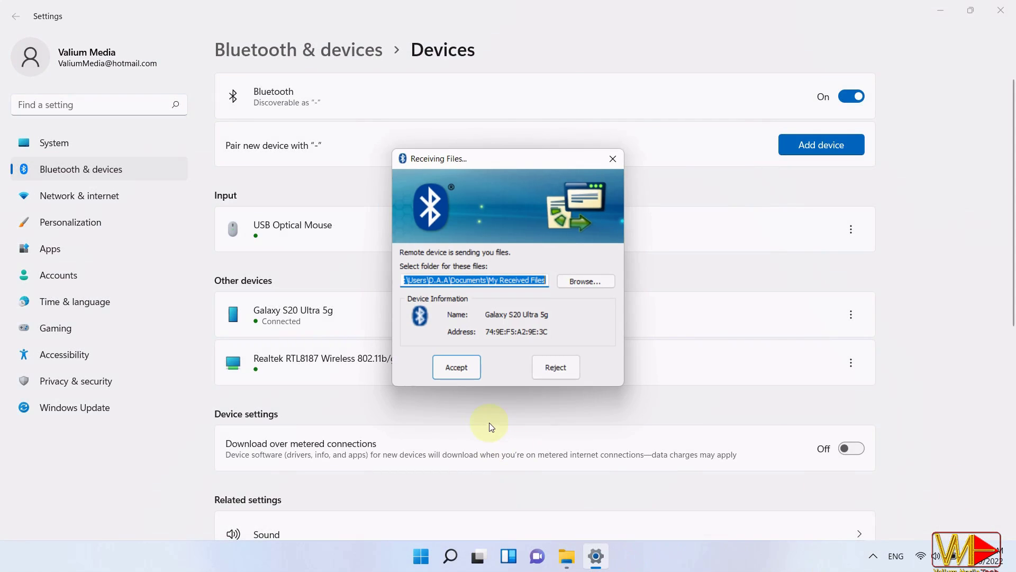
# Accept the incoming file from the phone, then pair the S109 headphones as a new Bluetooth device
pyautogui.click(449, 364)
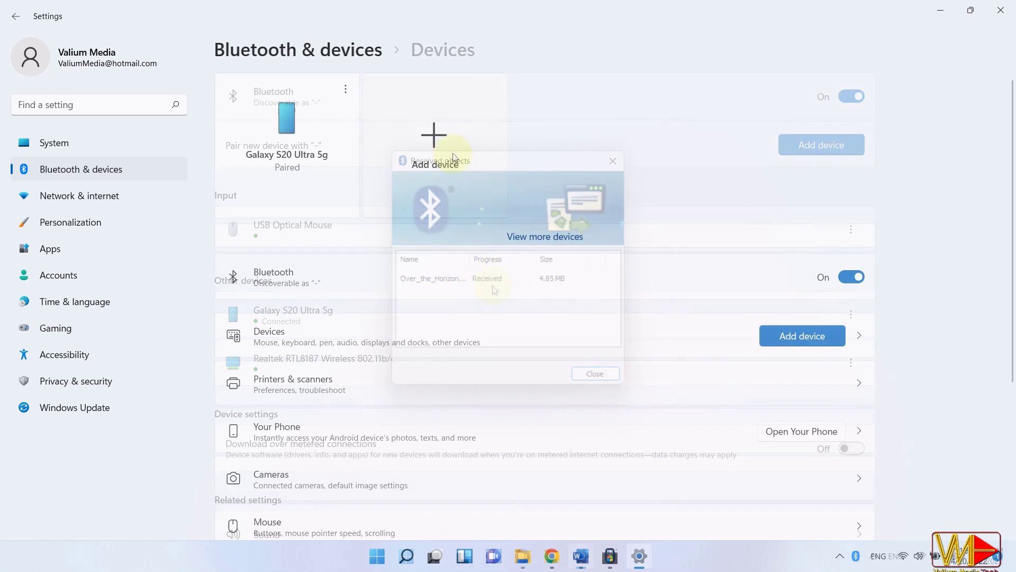
pyautogui.click(451, 133)
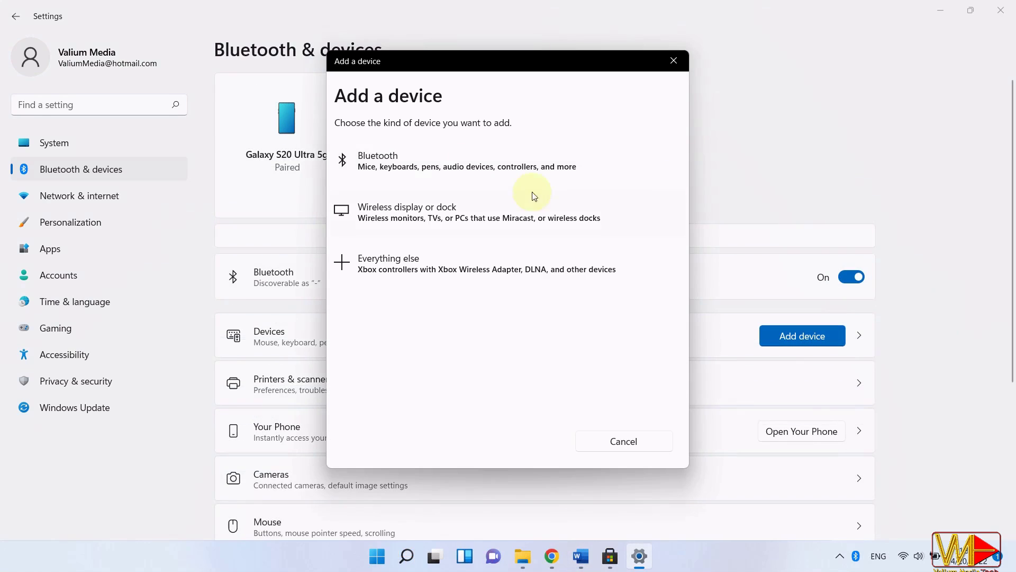
pyautogui.click(377, 158)
pyautogui.click(368, 170)
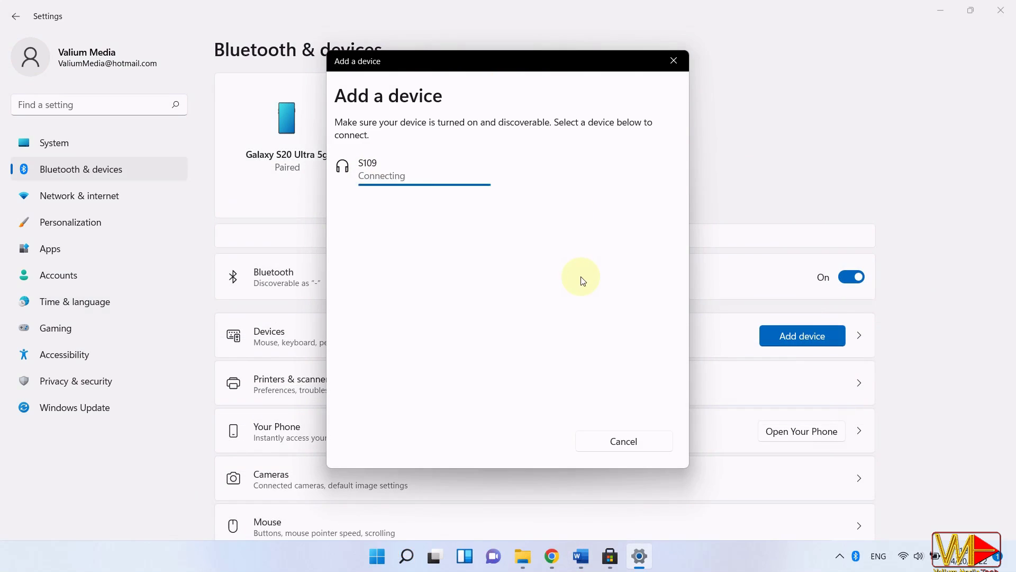
pyautogui.click(620, 442)
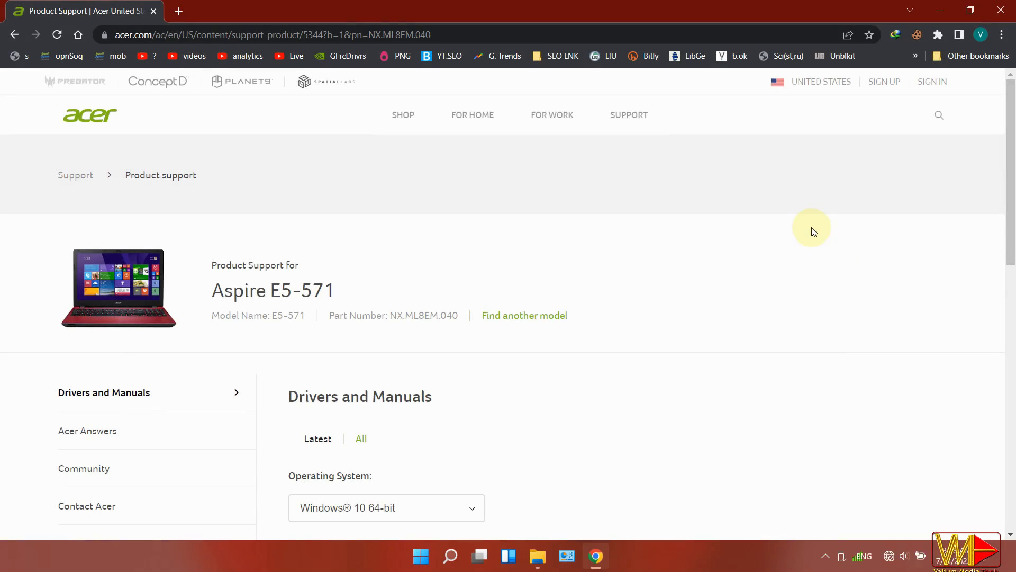
pyautogui.scroll(-3, 813, 231)
# Keep Windows 10 64-bit, expand Driver and start downloading the Intel Bluetooth Driver
pyautogui.click(474, 246)
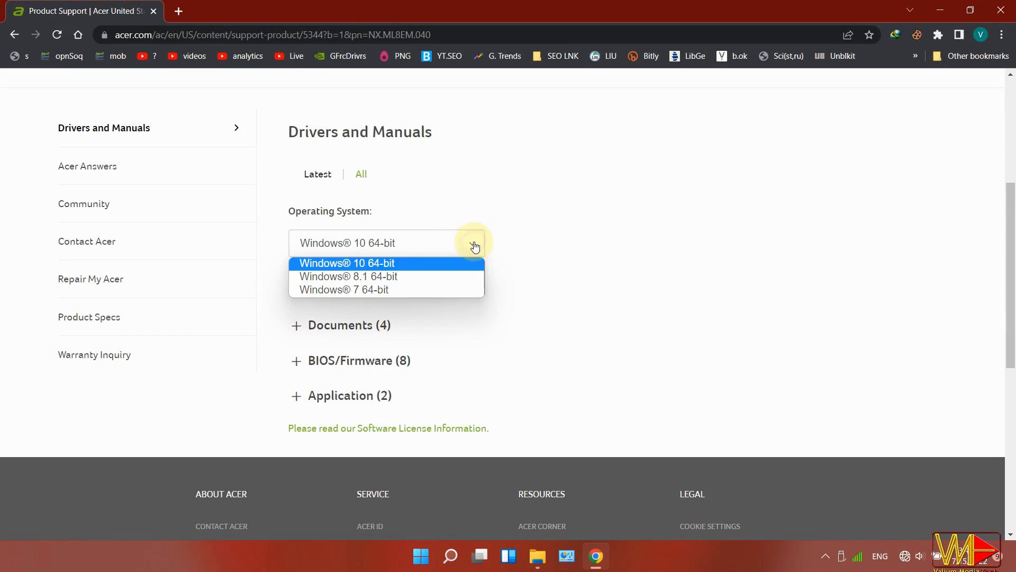
pyautogui.click(373, 262)
pyautogui.click(294, 290)
pyautogui.scroll(-4, 628, 295)
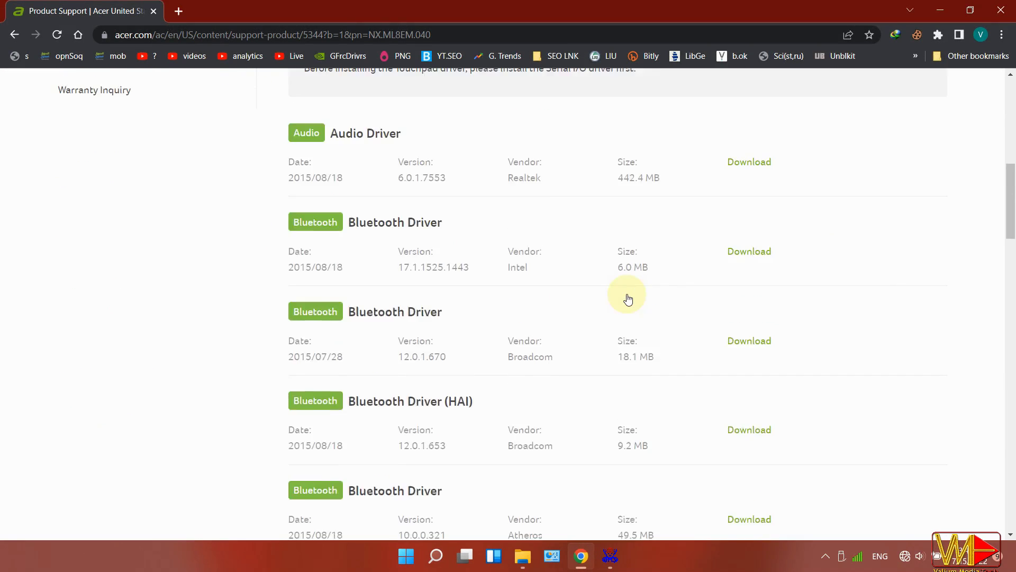
pyautogui.click(743, 185)
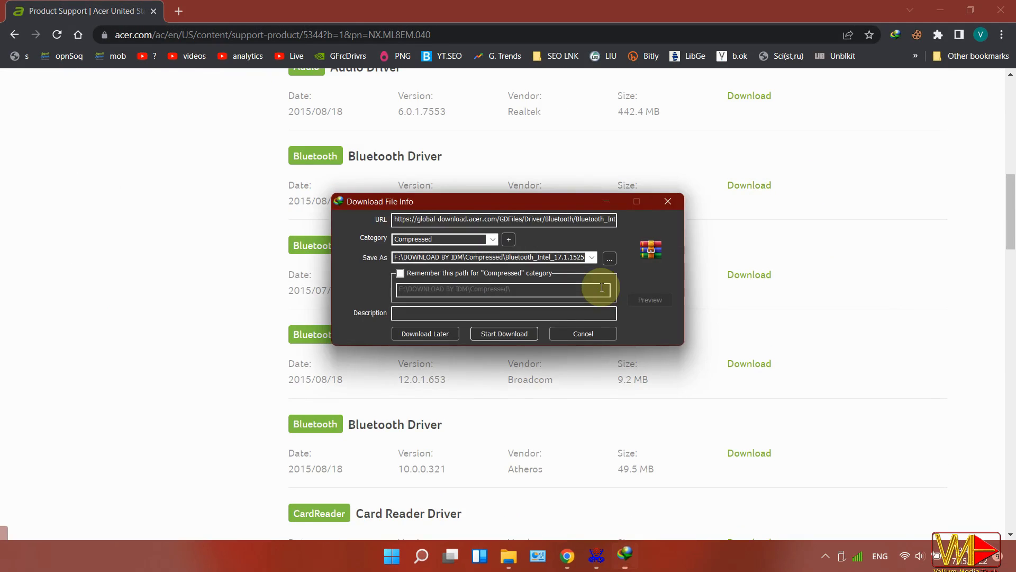
pyautogui.click(493, 332)
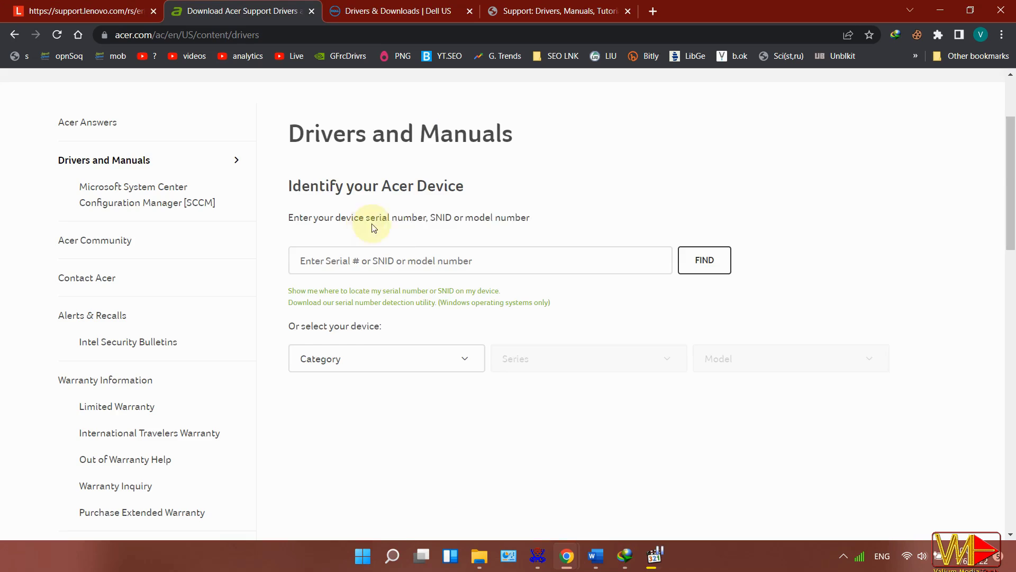
# Highlight Acer's serial/SNID/model text, then show Dell's accepted product identifier types
pyautogui.moveTo(367, 219); pyautogui.dragTo(529, 220)
pyautogui.doubleClick(441, 218)
pyautogui.click(397, 10)
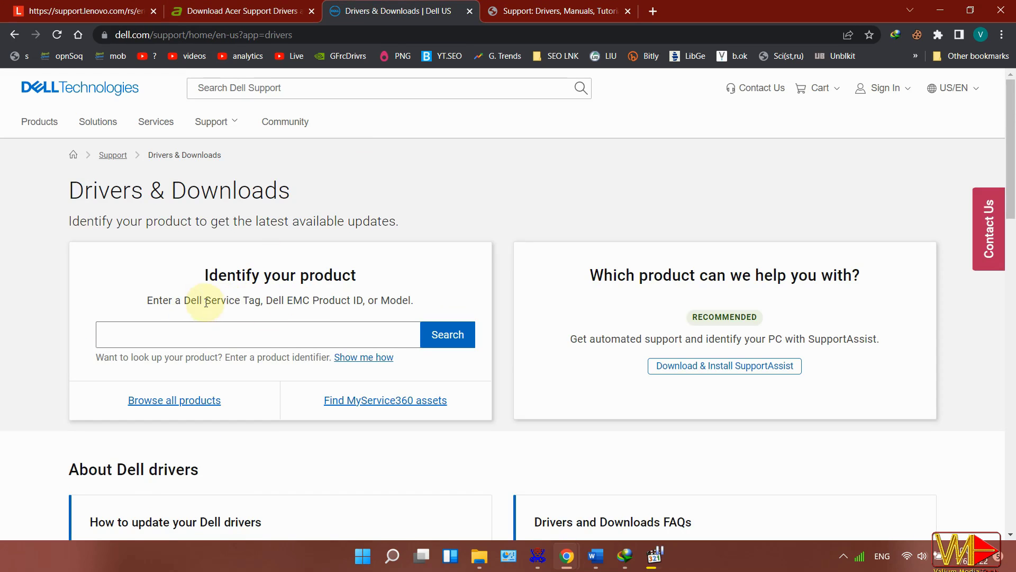
pyautogui.moveTo(204, 302); pyautogui.dragTo(363, 302)
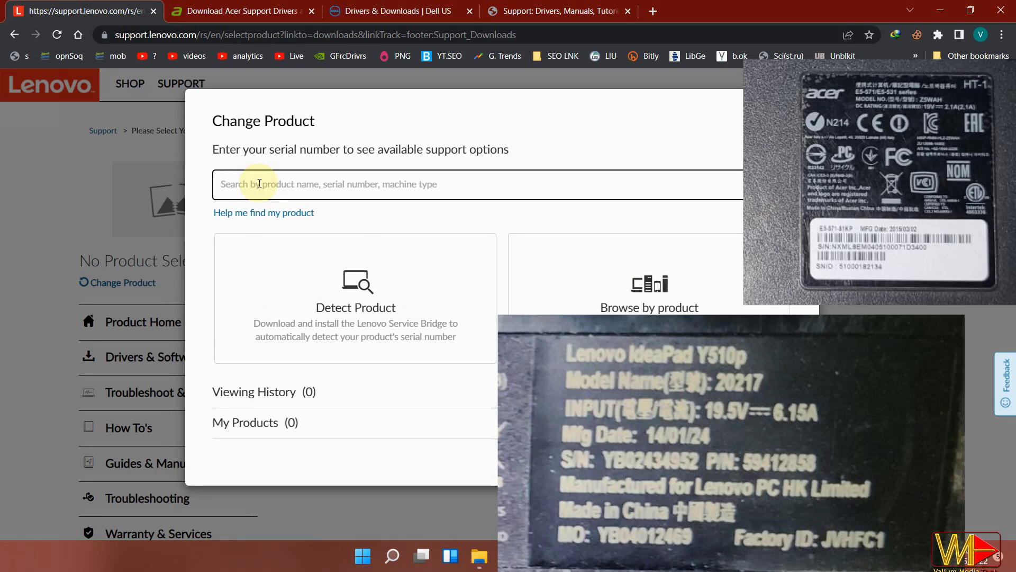
pyautogui.write('yb')
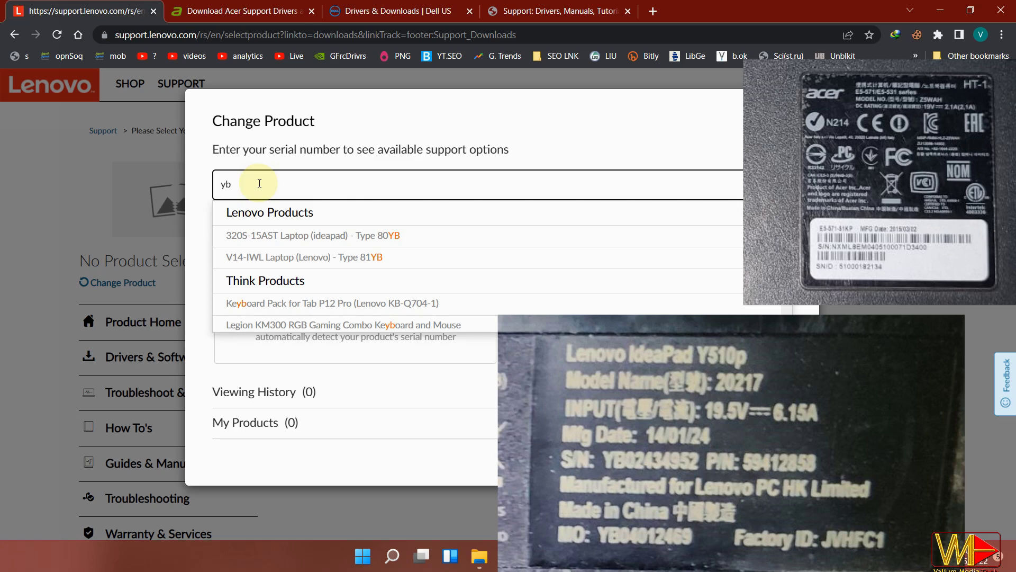
pyautogui.write('02')
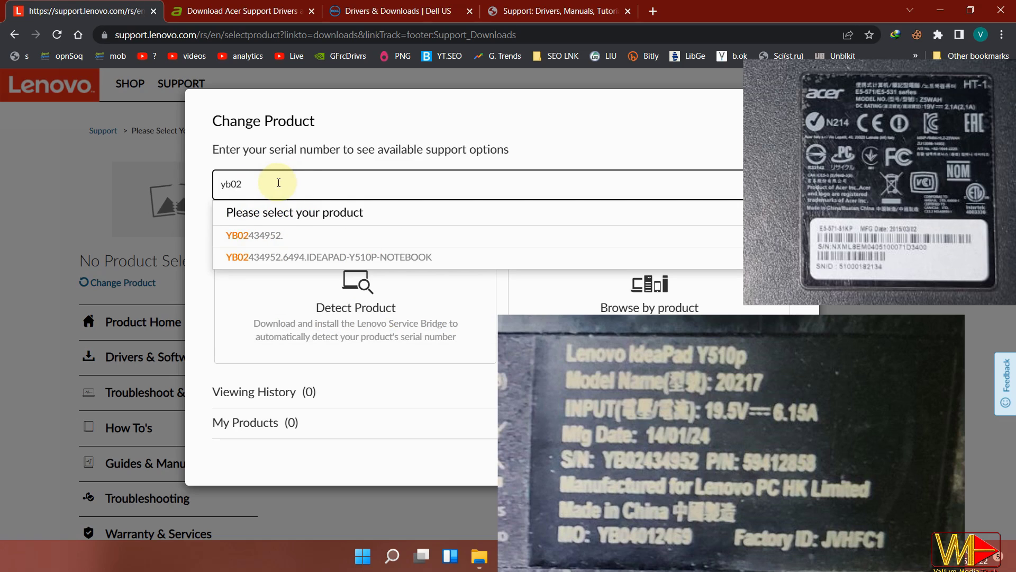
pyautogui.write('349')
pyautogui.write('52')
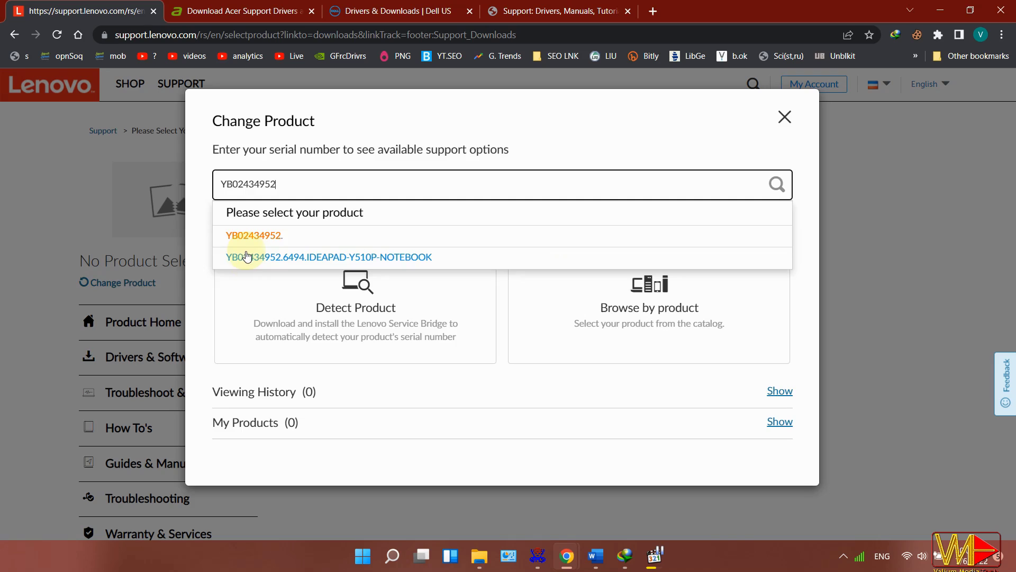
# Pick the YB02434952 IdeaPad Y510P suggestion to open its driver page
pyautogui.click(247, 258)
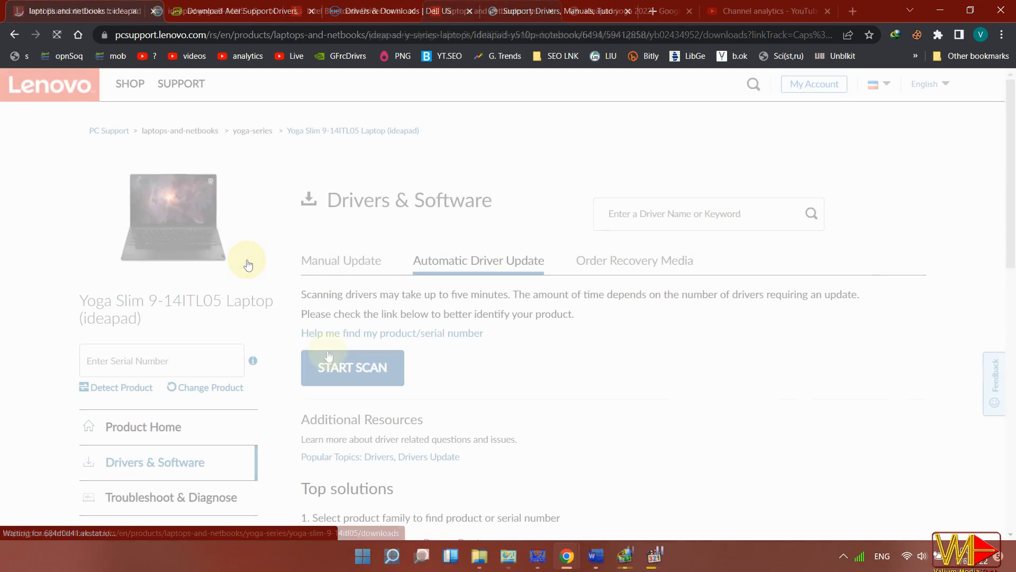
# Filter drivers to Windows 11 (64-bit) and Bluetooth and Modem, and open that driver list
pyautogui.click(374, 338)
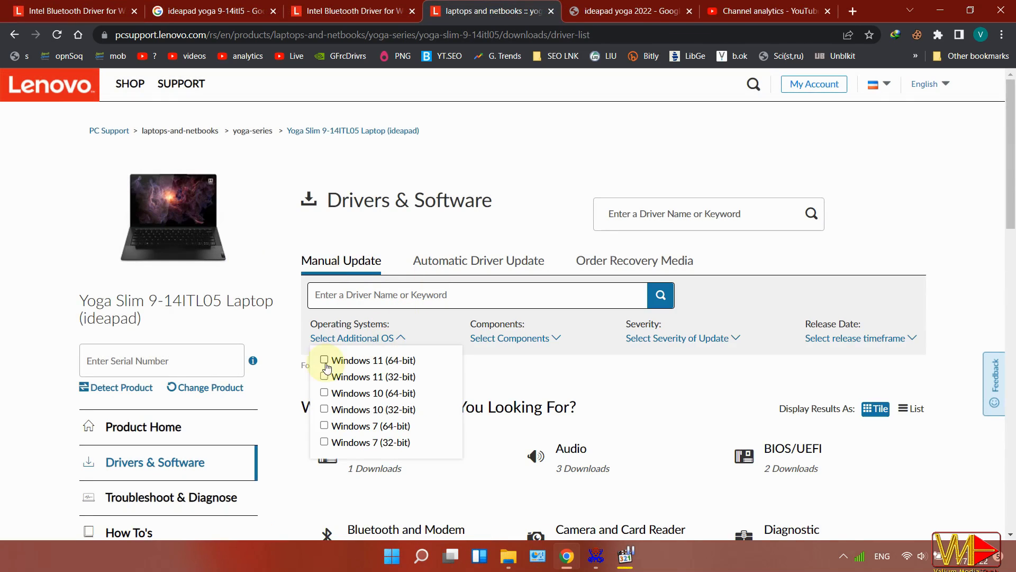
pyautogui.click(325, 361)
pyautogui.click(551, 338)
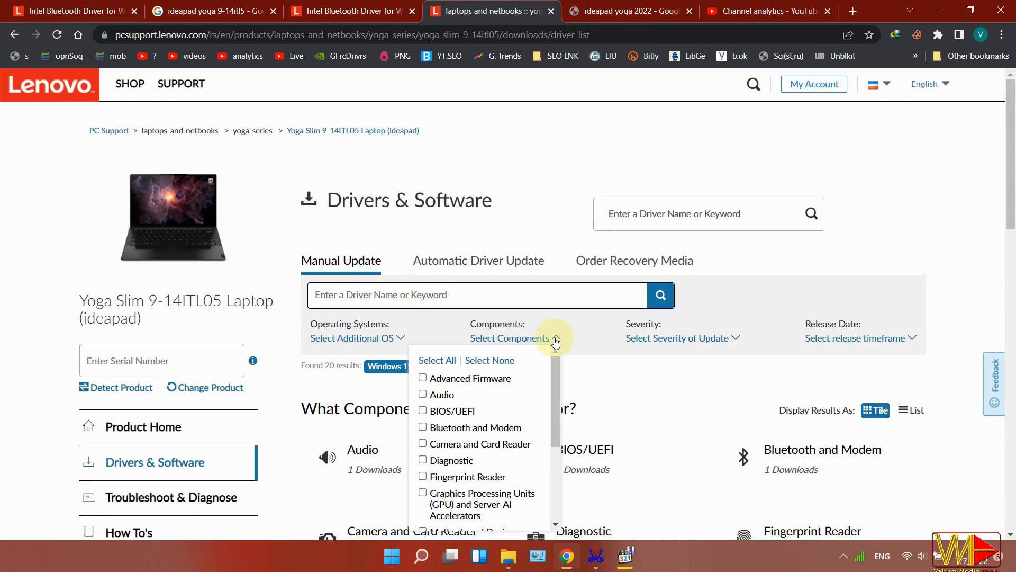
pyautogui.click(423, 428)
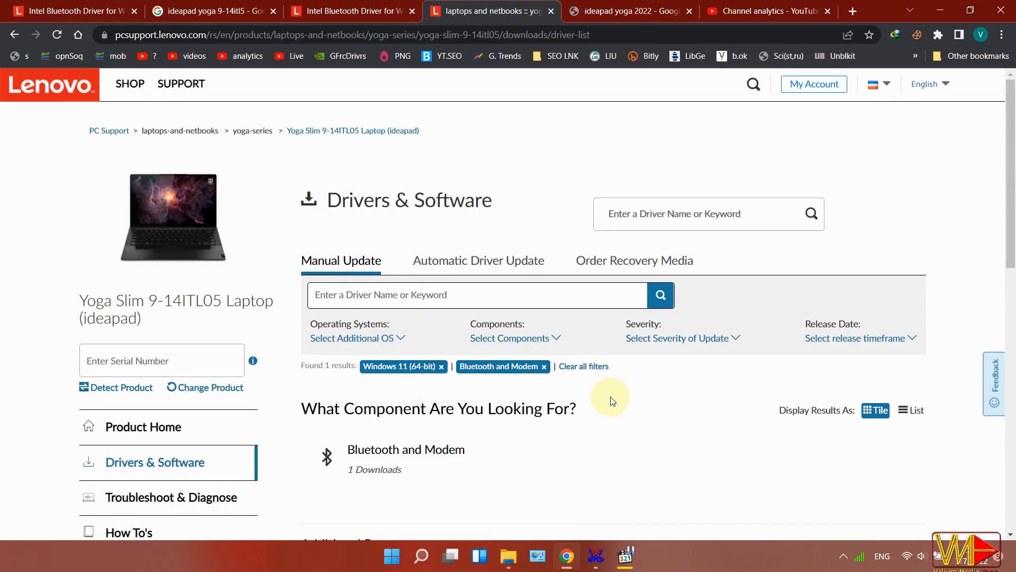
pyautogui.click(406, 449)
pyautogui.scroll(-2, 604, 390)
# Download the Intel Bluetooth Driver, run its setup, accept the license and continue
pyautogui.click(888, 351)
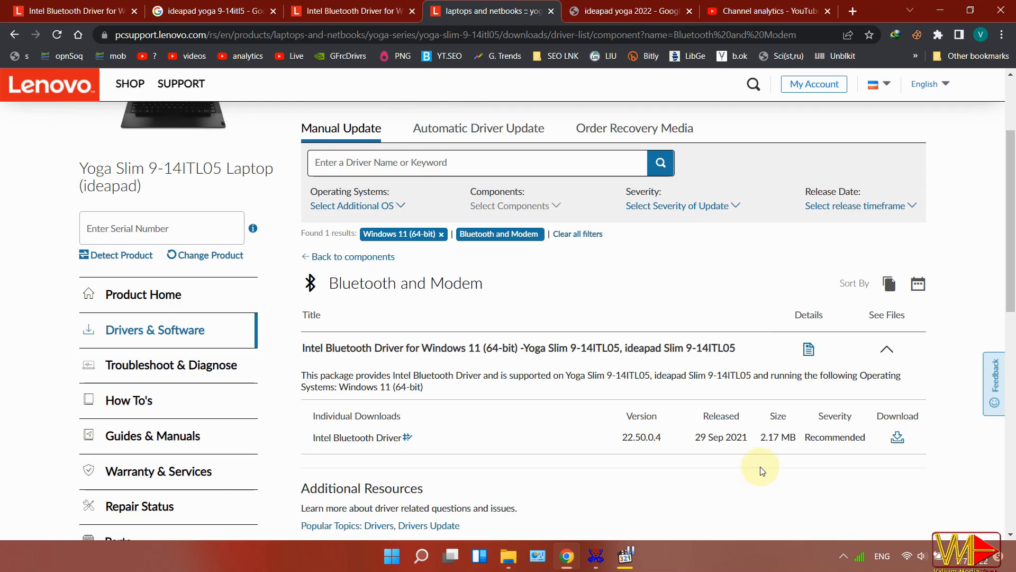
pyautogui.click(898, 437)
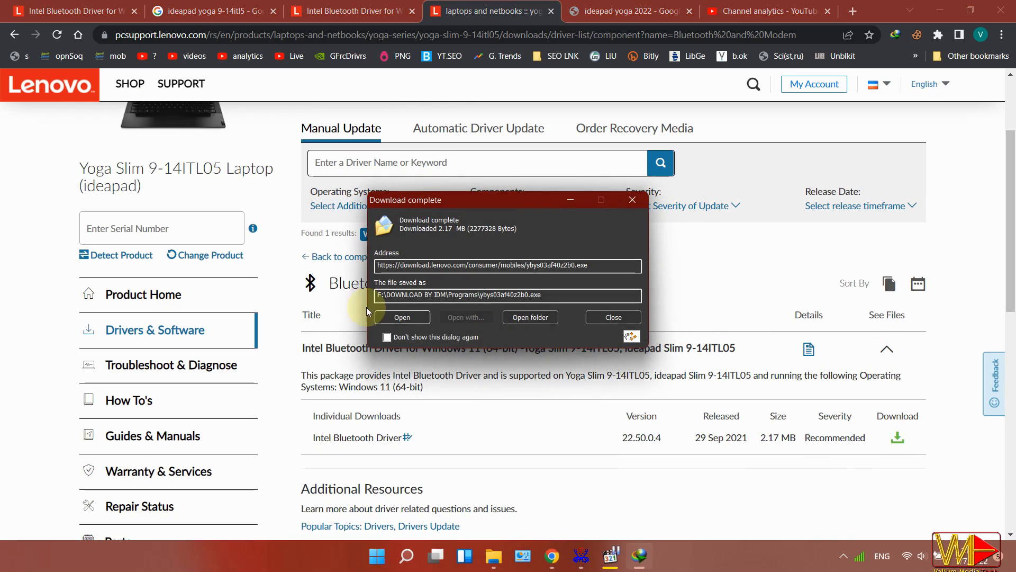
pyautogui.click(403, 316)
pyautogui.click(384, 340)
pyautogui.click(579, 380)
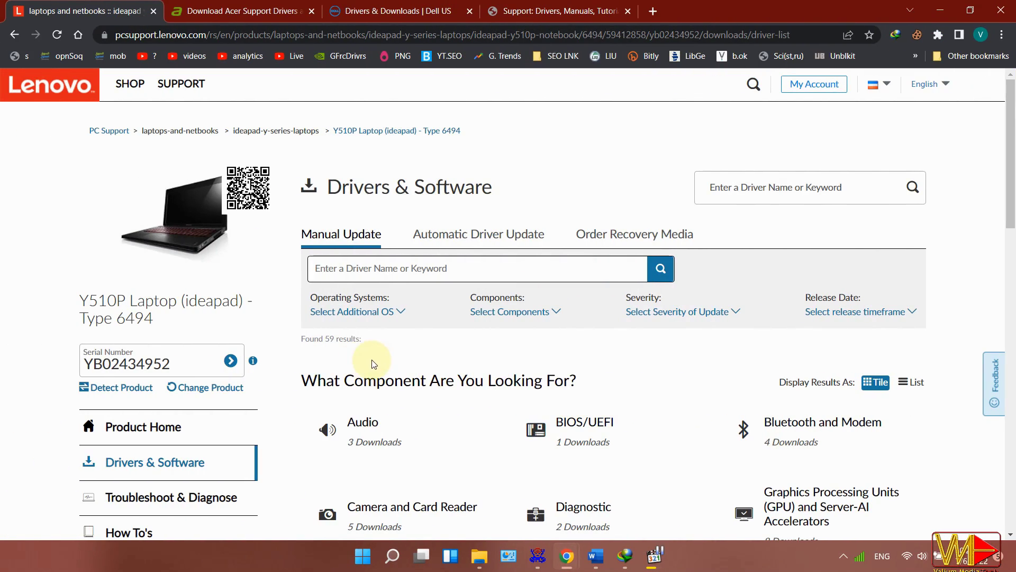
# Try the Windows 11 filters with the Bluetooth and Modem component for the Y510P
pyautogui.click(393, 312)
pyautogui.click(325, 335)
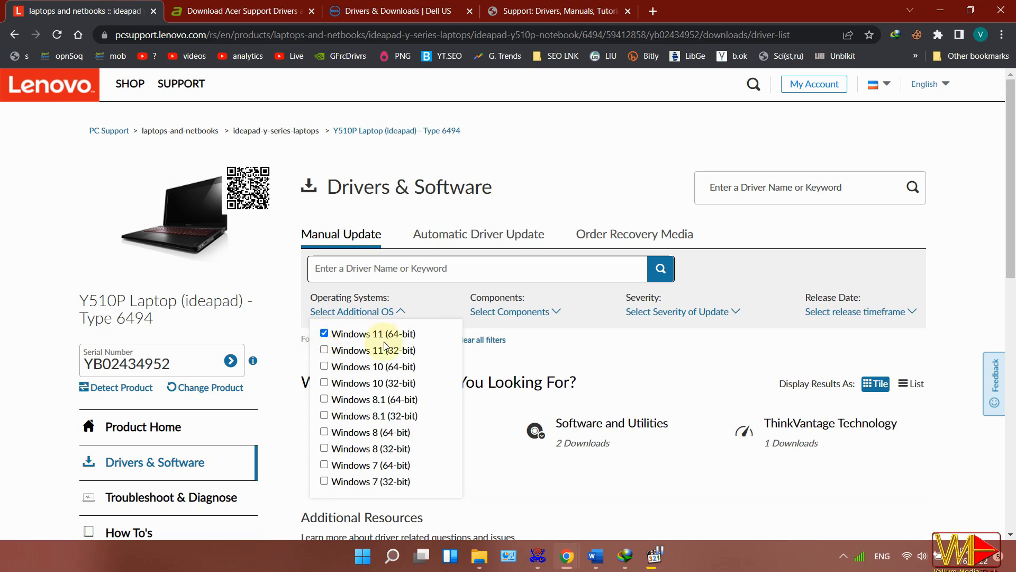
pyautogui.scroll(-2, 501, 369)
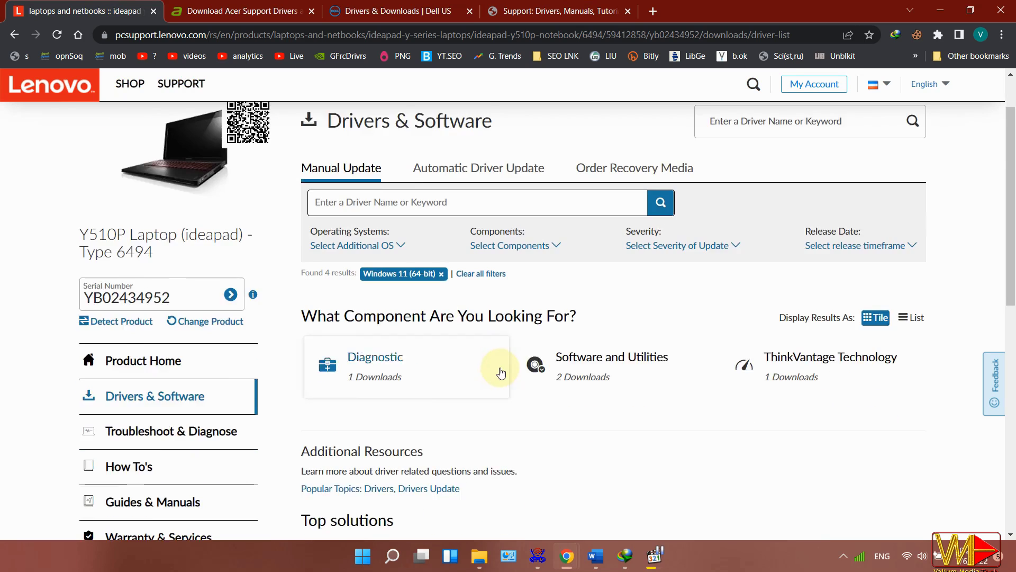
pyautogui.scroll(1, 571, 275)
pyautogui.click(510, 246)
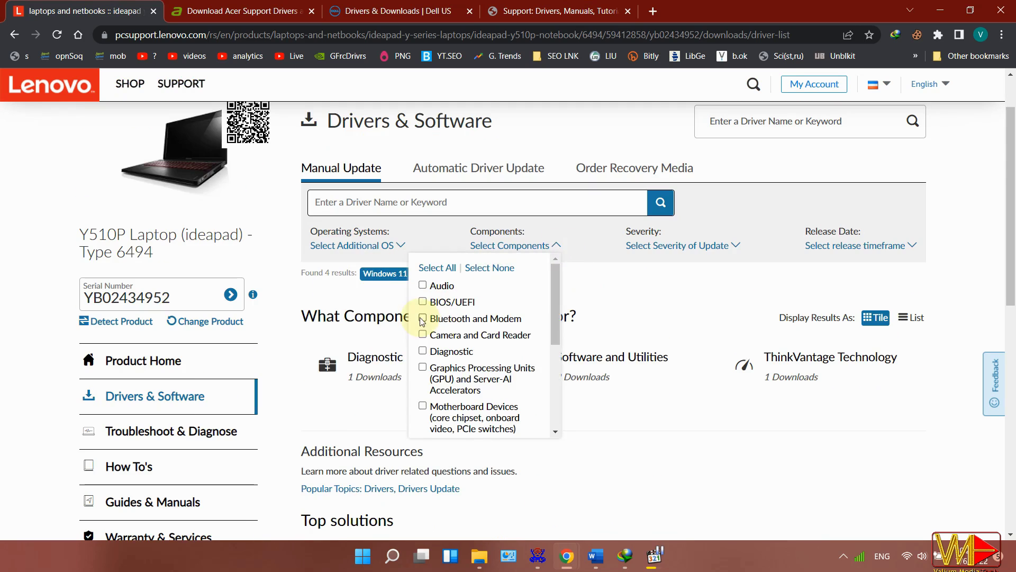
pyautogui.click(412, 316)
pyautogui.click(330, 247)
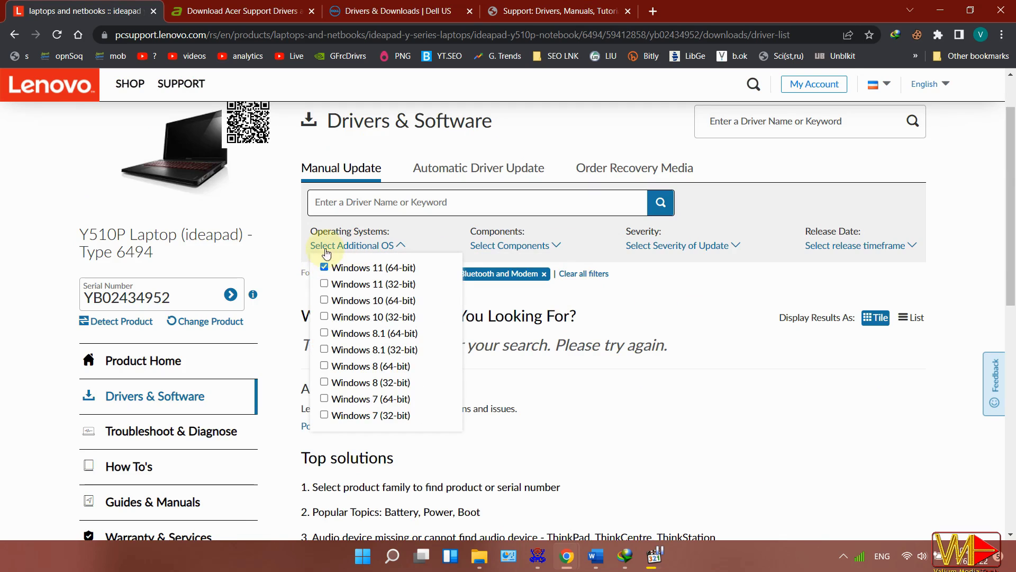
# Filter to Windows 10 (64-bit) and Windows 8.1 (64-bit) and open the Bluetooth and Modem downloads
pyautogui.click(324, 283)
pyautogui.click(324, 301)
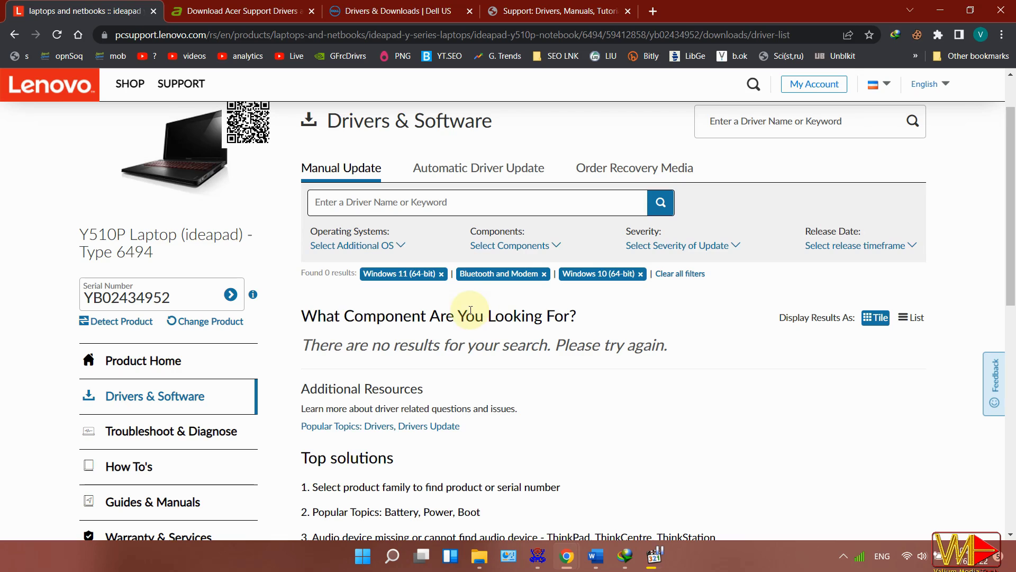
pyautogui.click(401, 245)
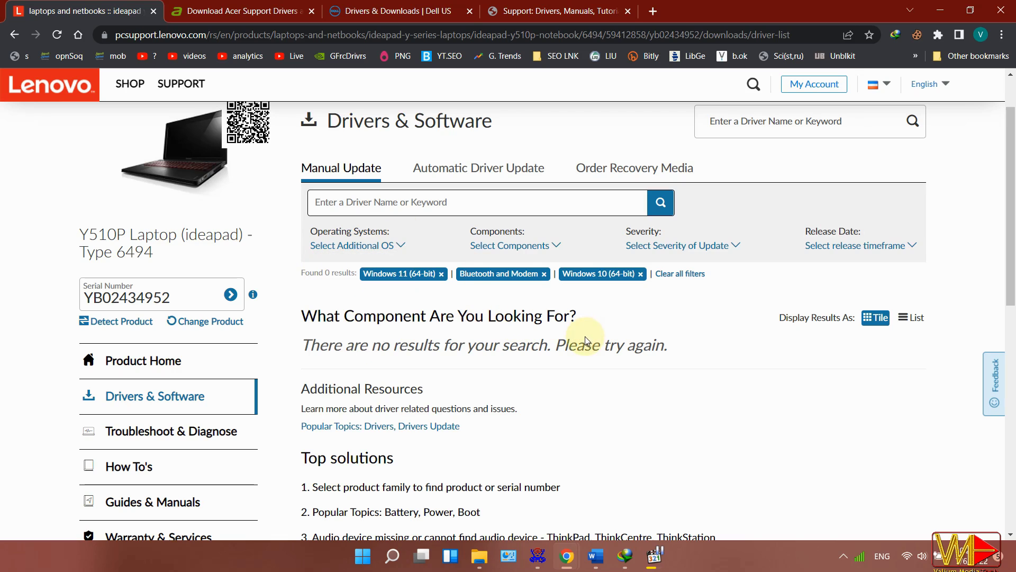
pyautogui.click(352, 246)
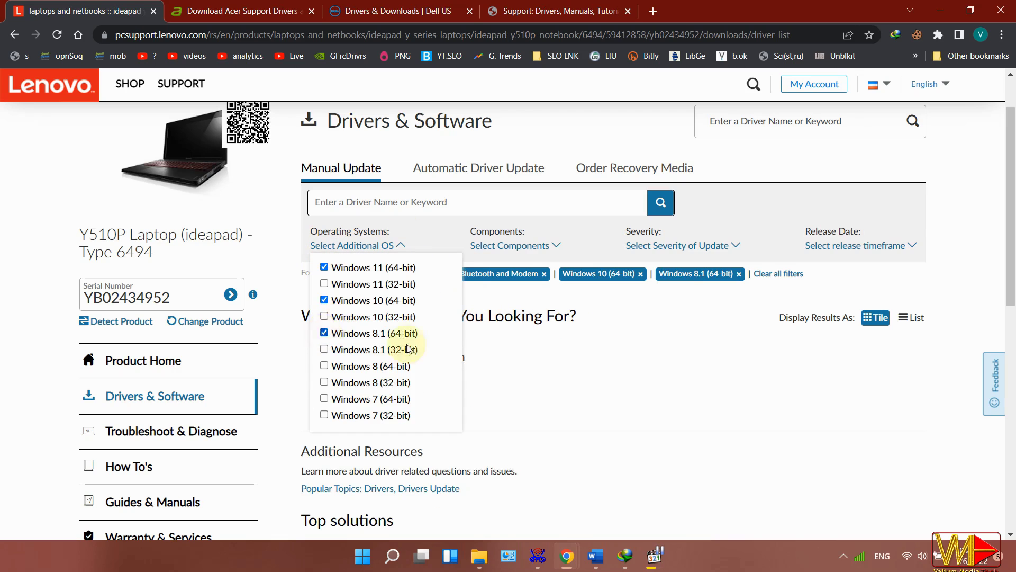
pyautogui.click(324, 334)
pyautogui.moveTo(302, 274); pyautogui.dragTo(355, 274)
pyautogui.scroll(-2, 499, 306)
pyautogui.scroll(2, 422, 349)
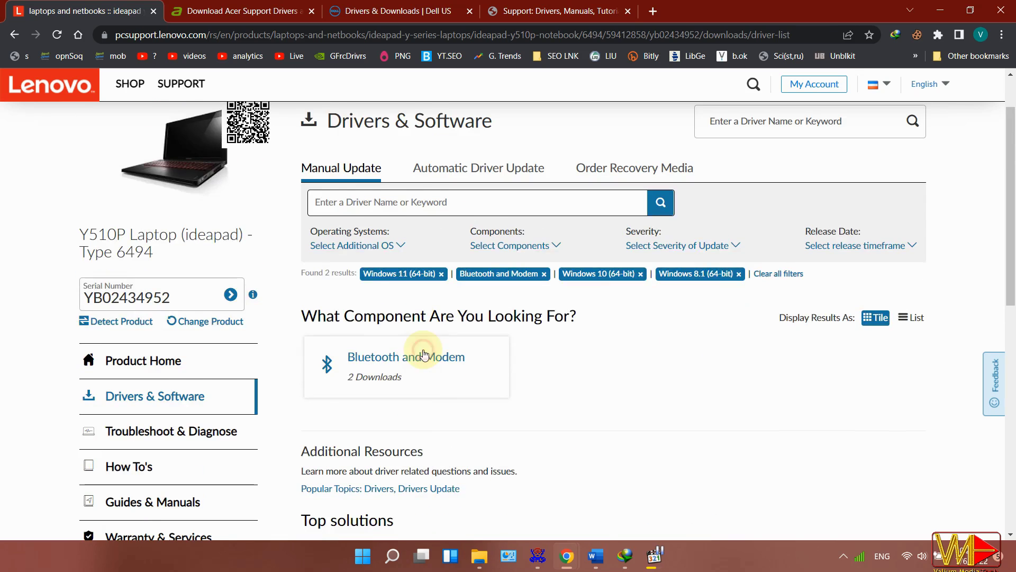
pyautogui.click(421, 353)
pyautogui.scroll(-2, 556, 409)
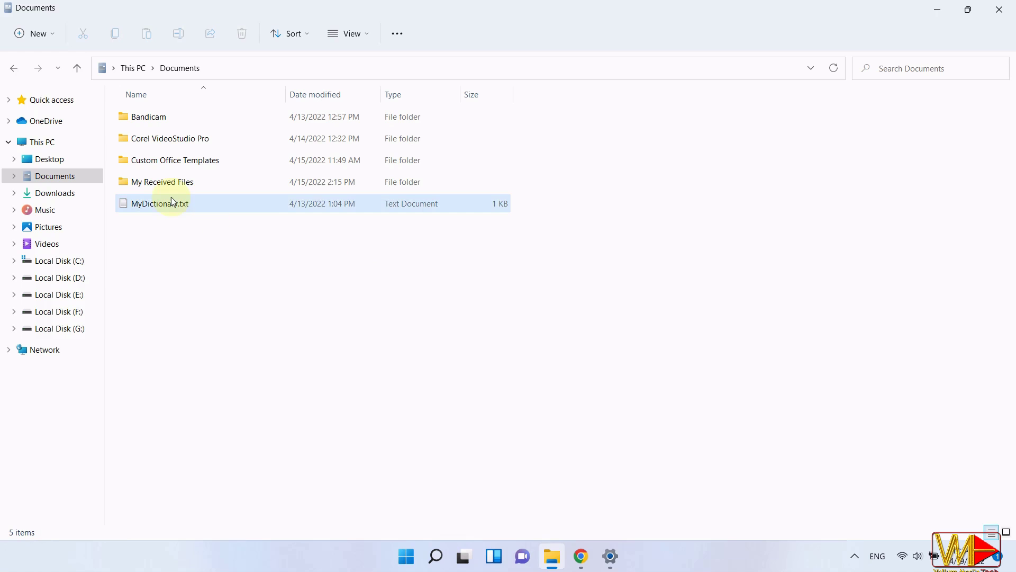
# Send MyDictionary.txt to a Bluetooth device from its Show more options context menu
pyautogui.click(170, 198)
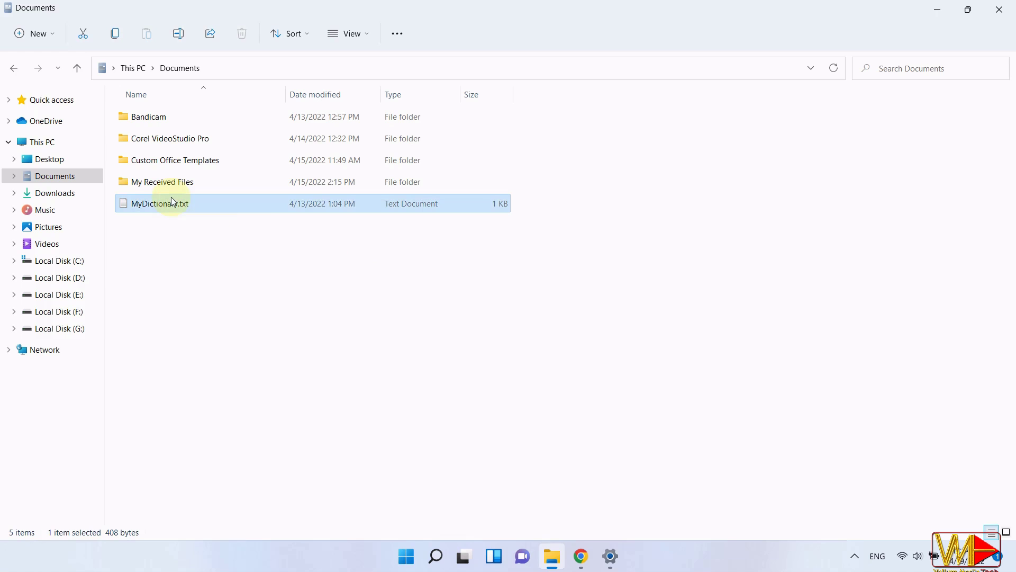
pyautogui.rightClick(171, 198)
pyautogui.click(247, 354)
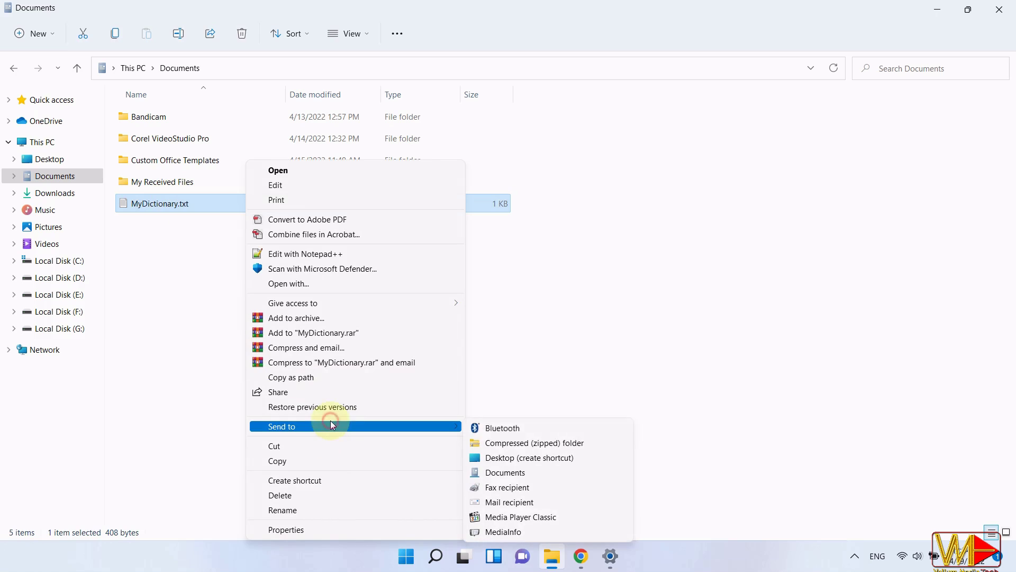
pyautogui.click(578, 427)
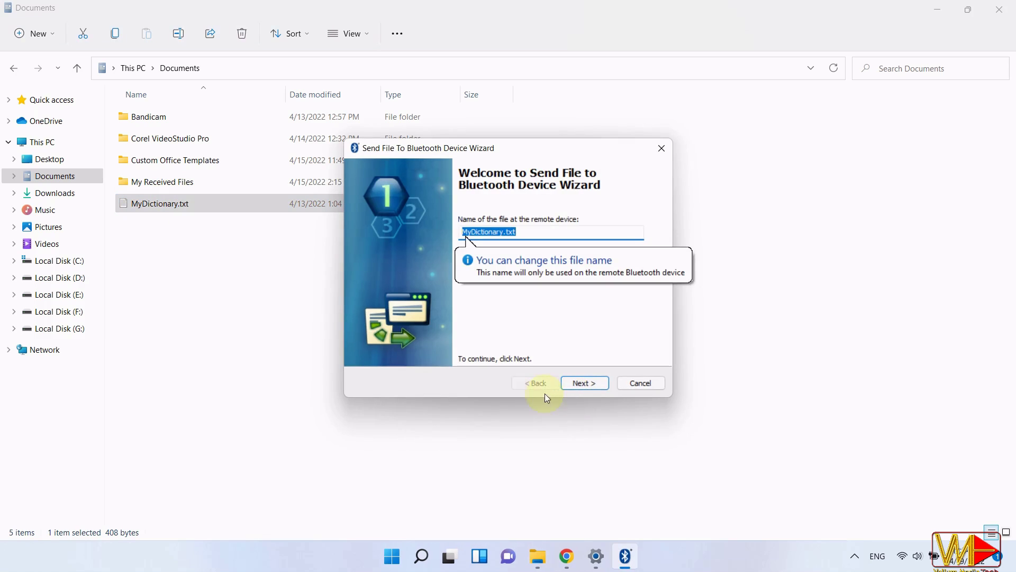
# Choose Galaxy S20 Ultra 5g as recipient, send the file and finish the completed transfer
pyautogui.click(584, 383)
pyautogui.click(492, 306)
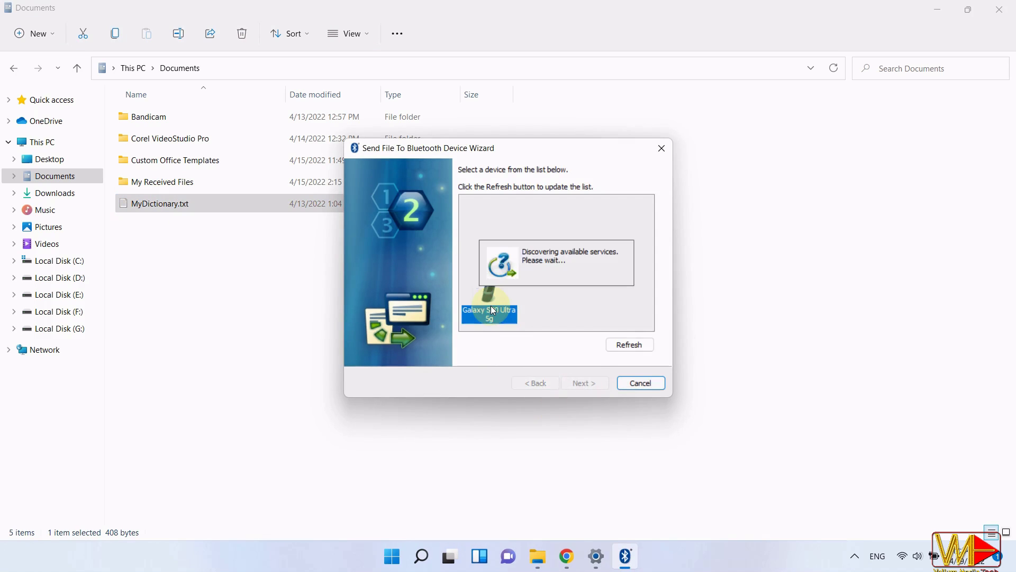
pyautogui.click(588, 383)
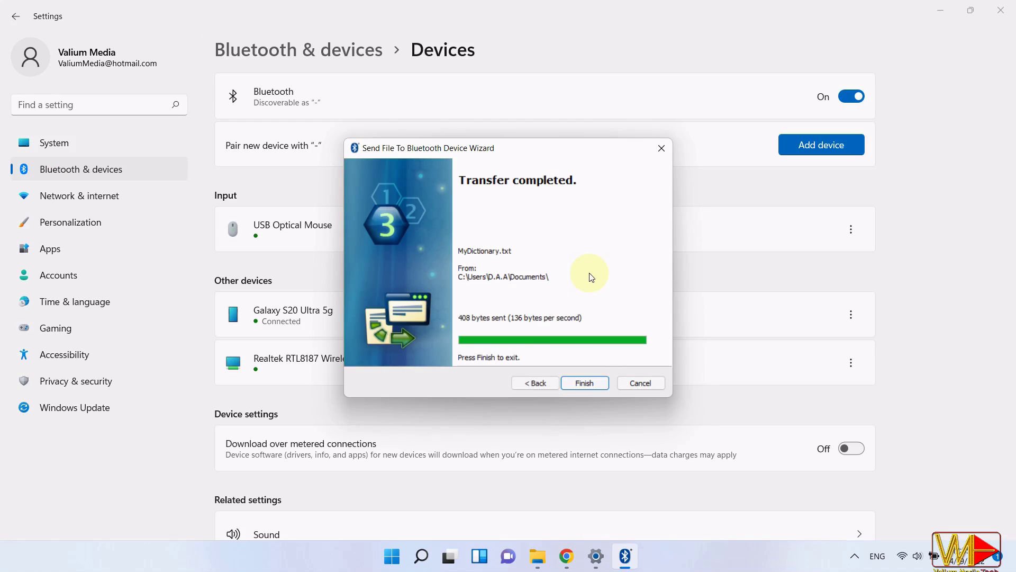
pyautogui.click(585, 384)
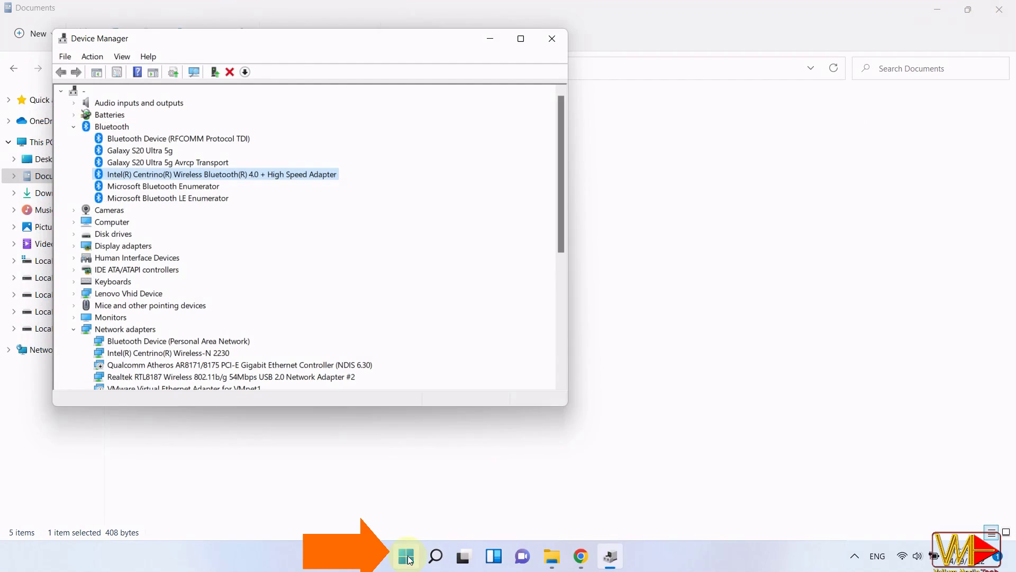
# Go to Windows Update in Settings and check for new updates
pyautogui.rightClick(407, 559)
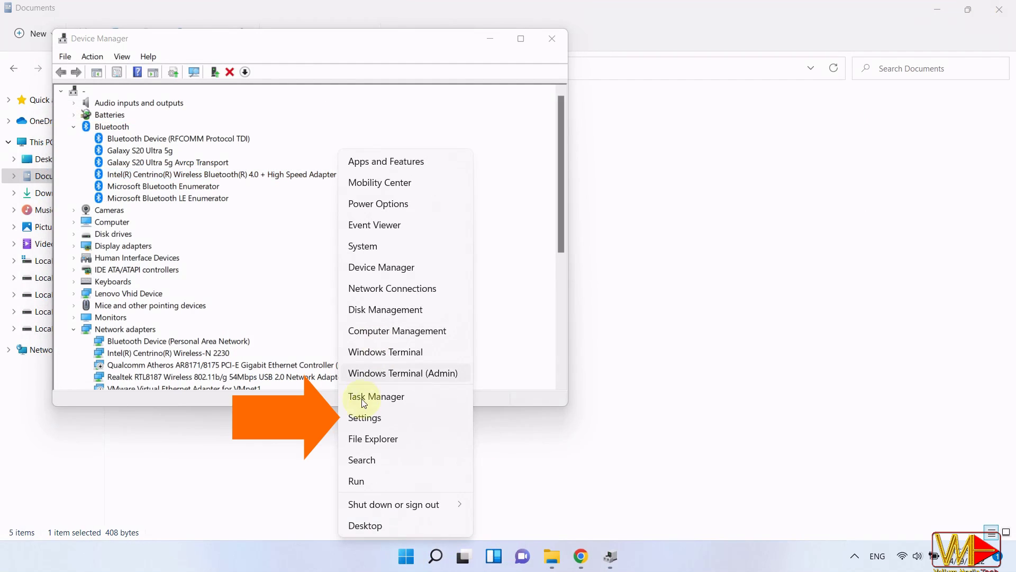
pyautogui.click(375, 426)
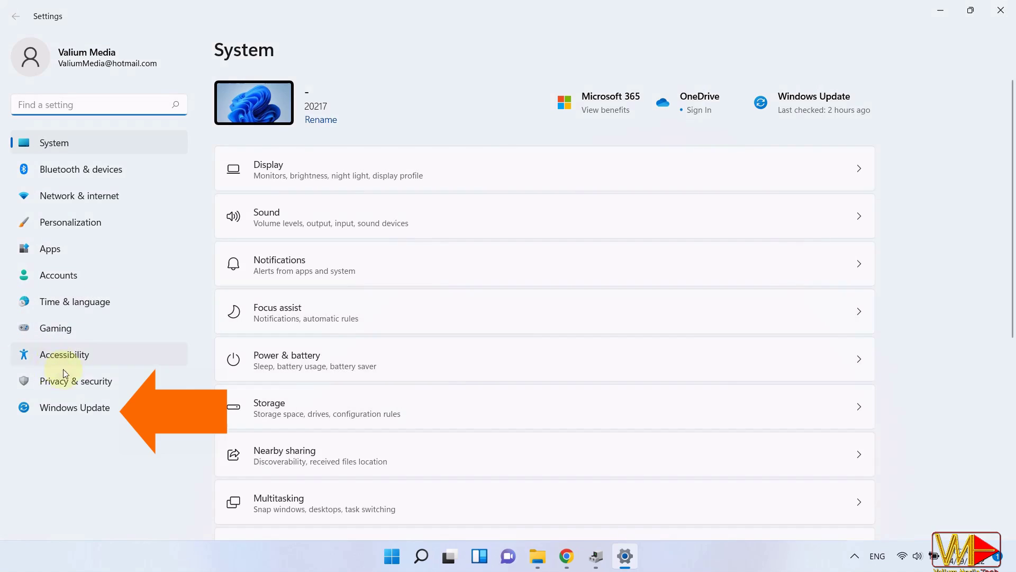
pyautogui.click(59, 409)
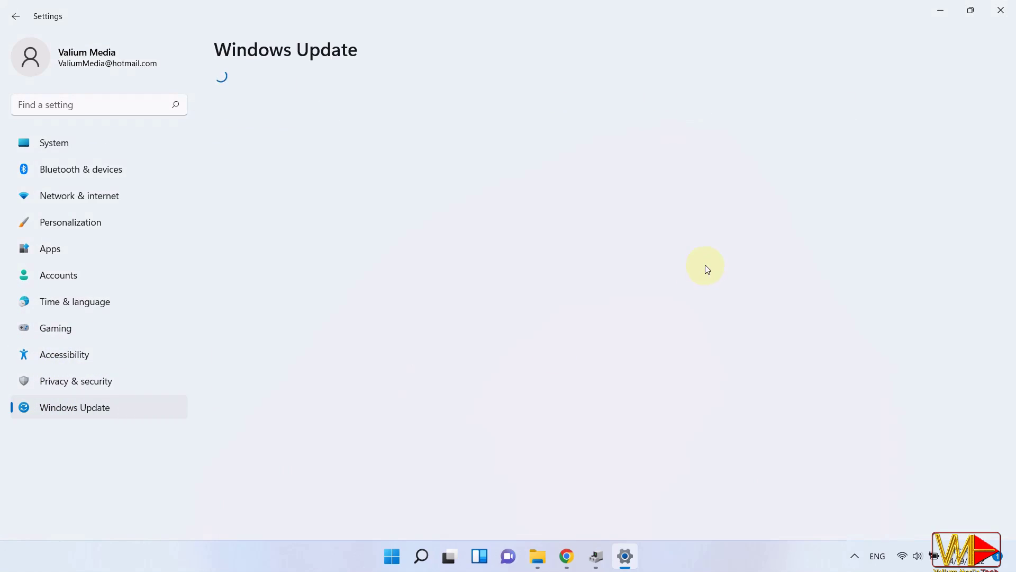
pyautogui.click(825, 111)
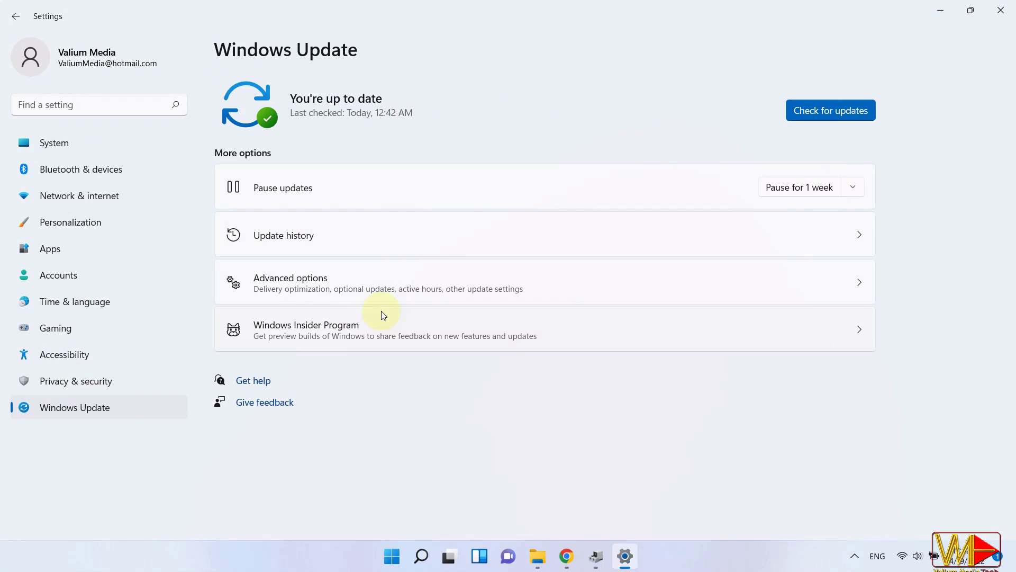
# In Advanced options > Optional updates, select the Intel Bluetooth Controller driver and download & install it
pyautogui.click(357, 286)
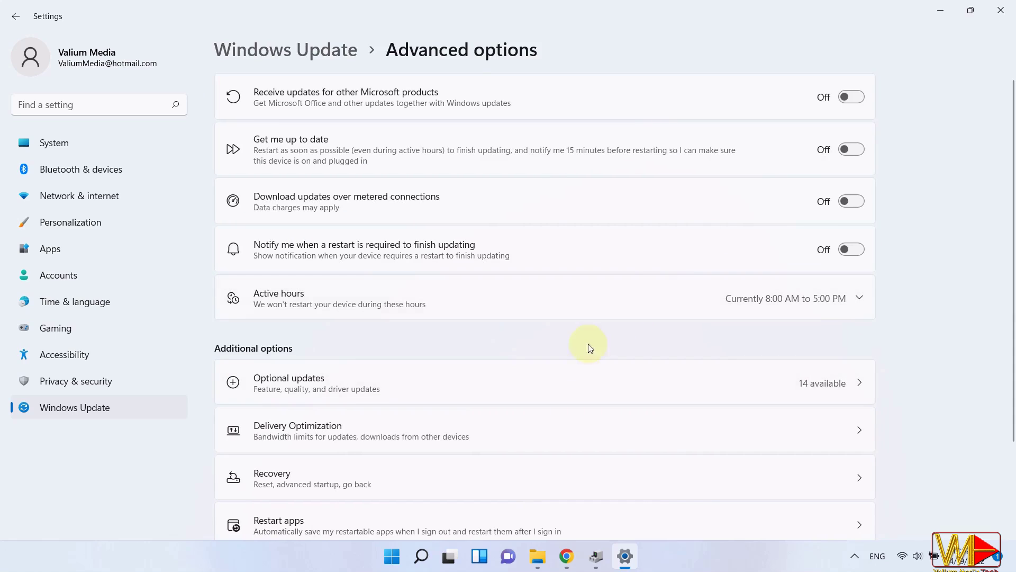
pyautogui.click(640, 390)
pyautogui.click(860, 95)
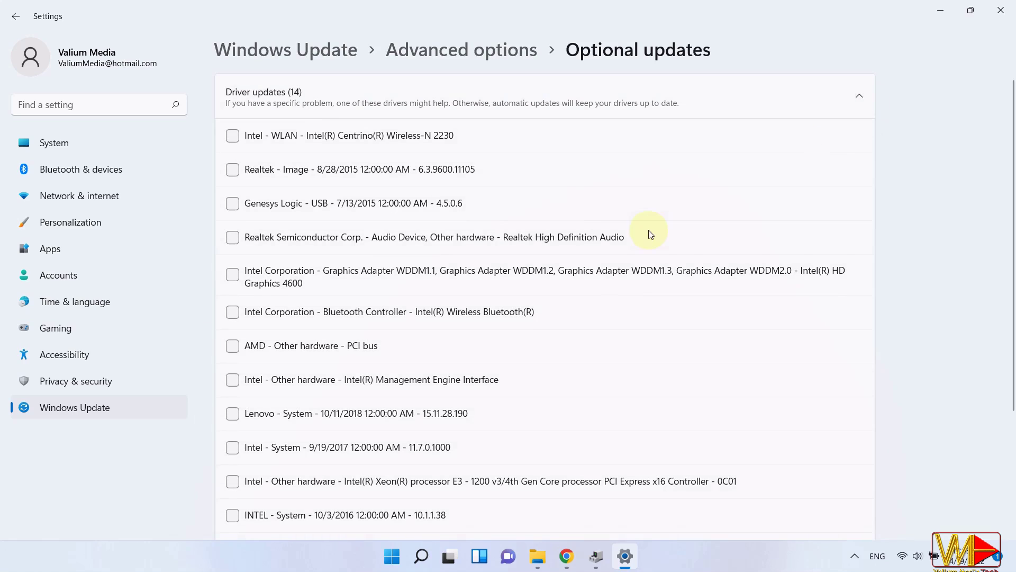
pyautogui.click(237, 315)
pyautogui.scroll(-5, 595, 388)
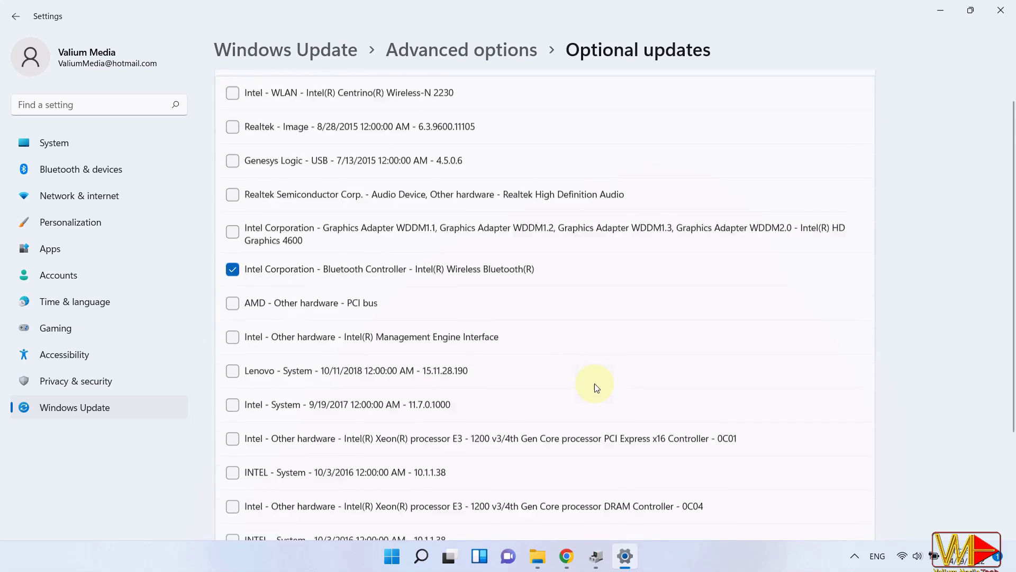
pyautogui.click(818, 458)
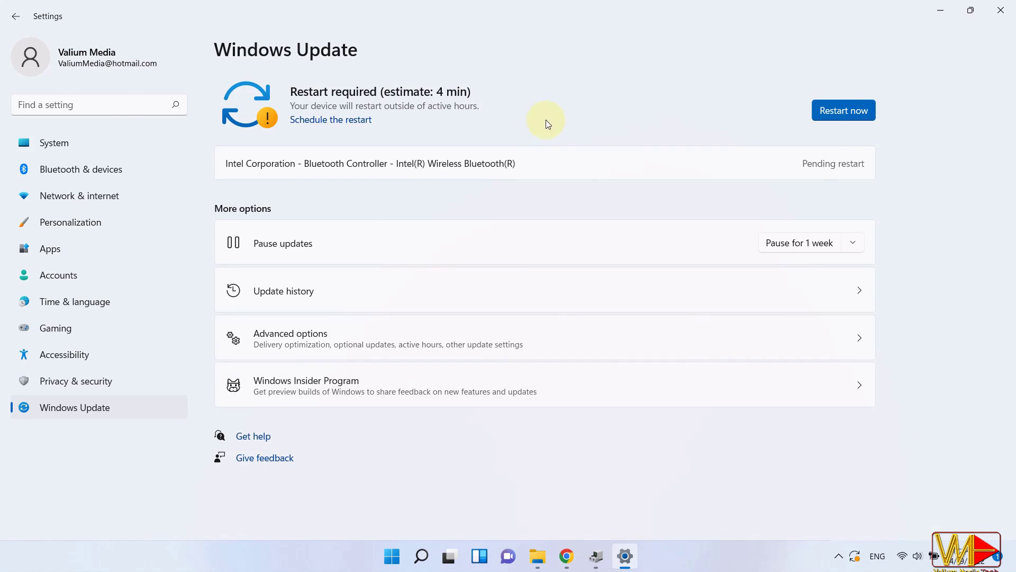
# Accept the incoming 4.85 MB file from the Galaxy S20 Ultra and select it in Received objects
pyautogui.click(838, 111)
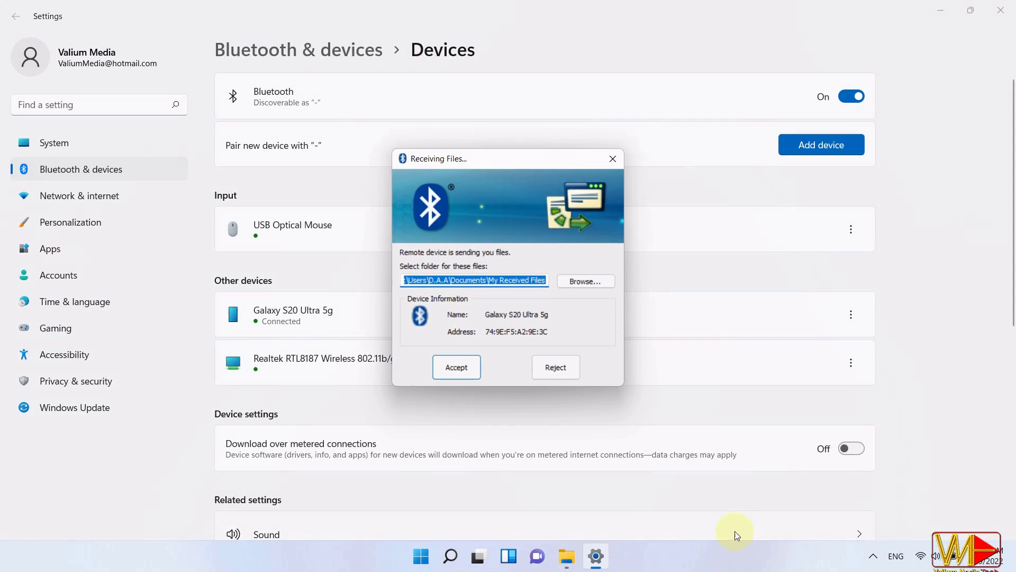
pyautogui.click(459, 367)
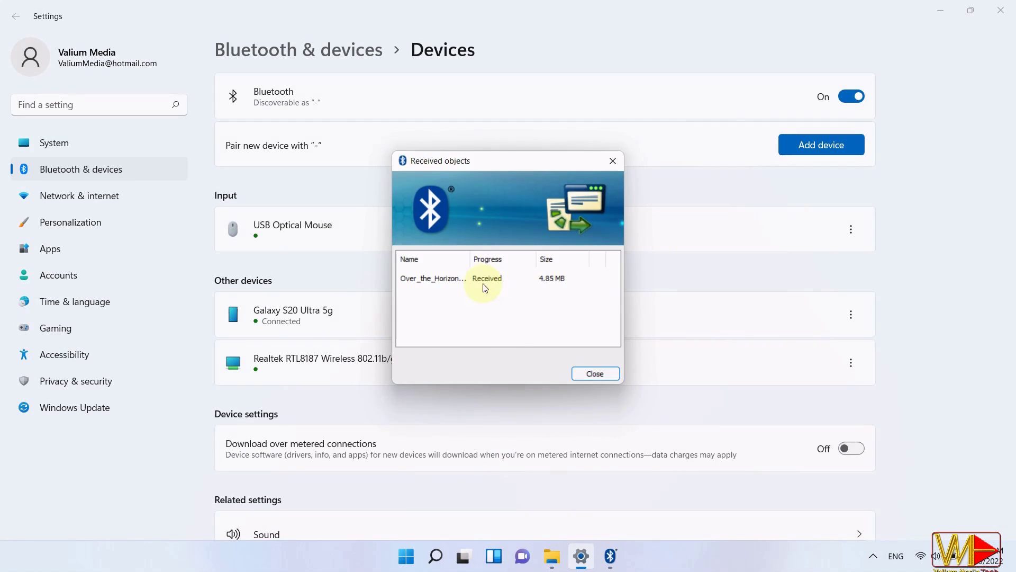
pyautogui.click(501, 287)
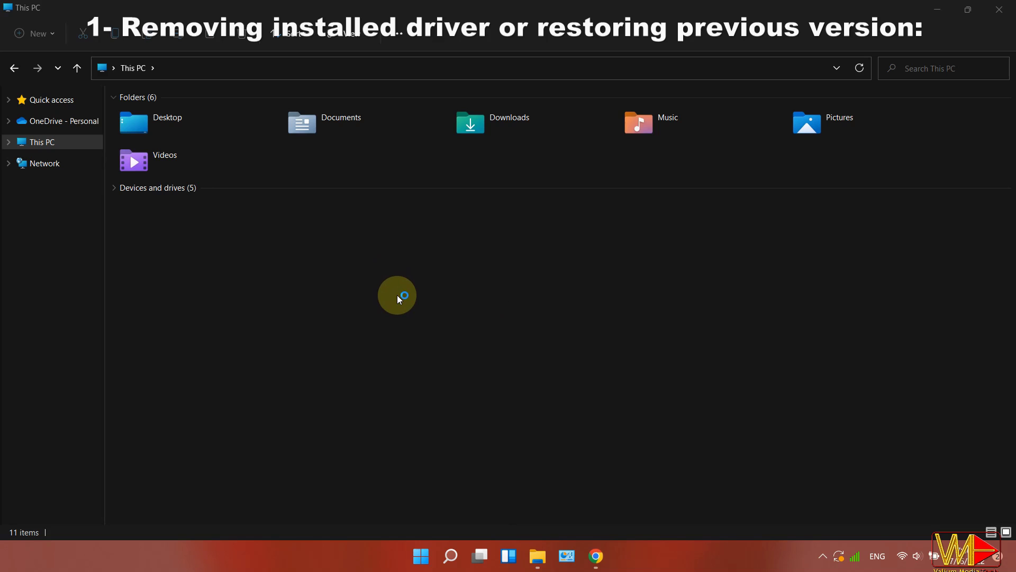
# In Device Manager, view the Driver details of the Intel Wireless Bluetooth adapter
pyautogui.press('super+x')
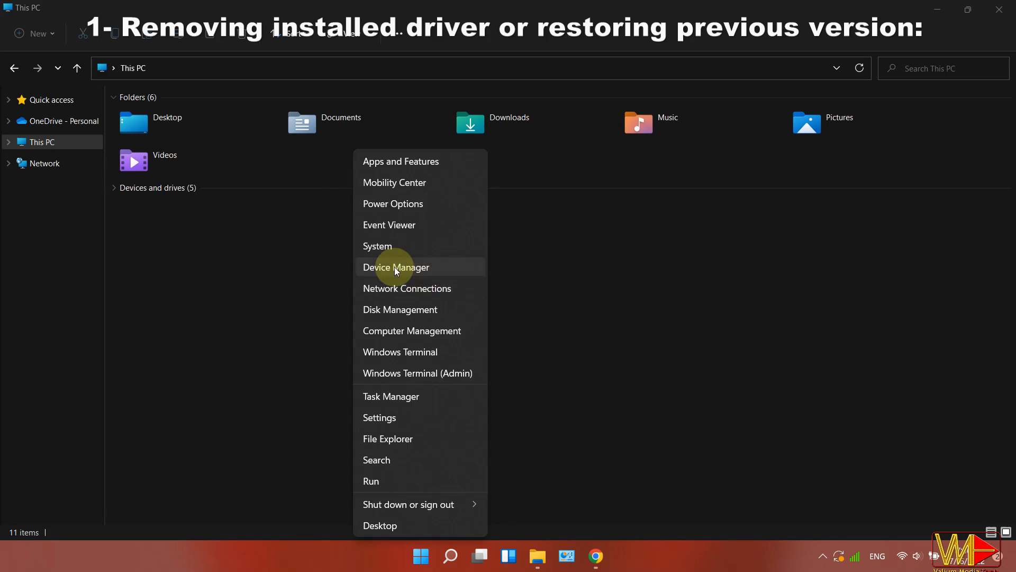
pyautogui.click(397, 265)
pyautogui.doubleClick(128, 196)
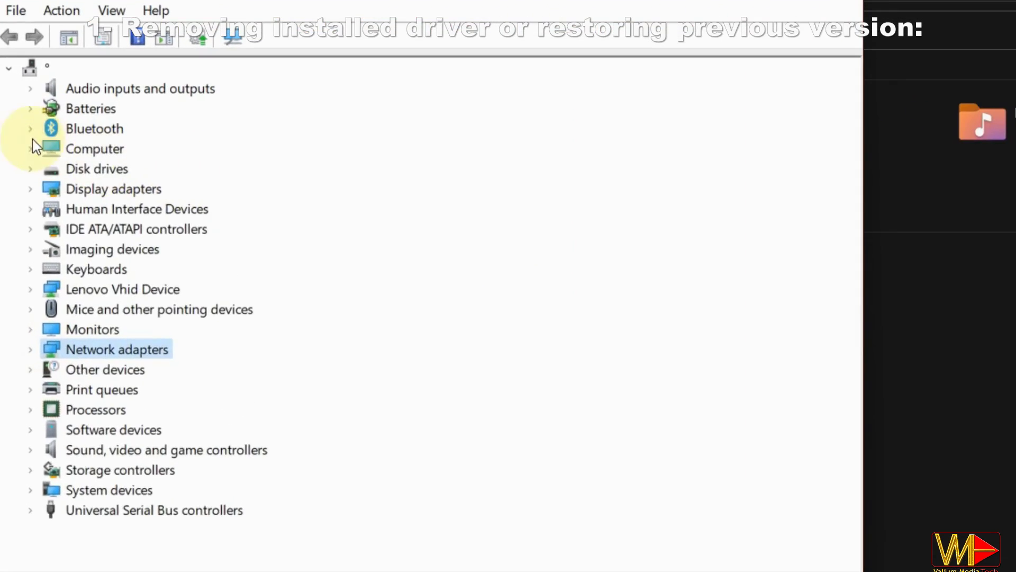
pyautogui.click(30, 128)
pyautogui.doubleClick(102, 289)
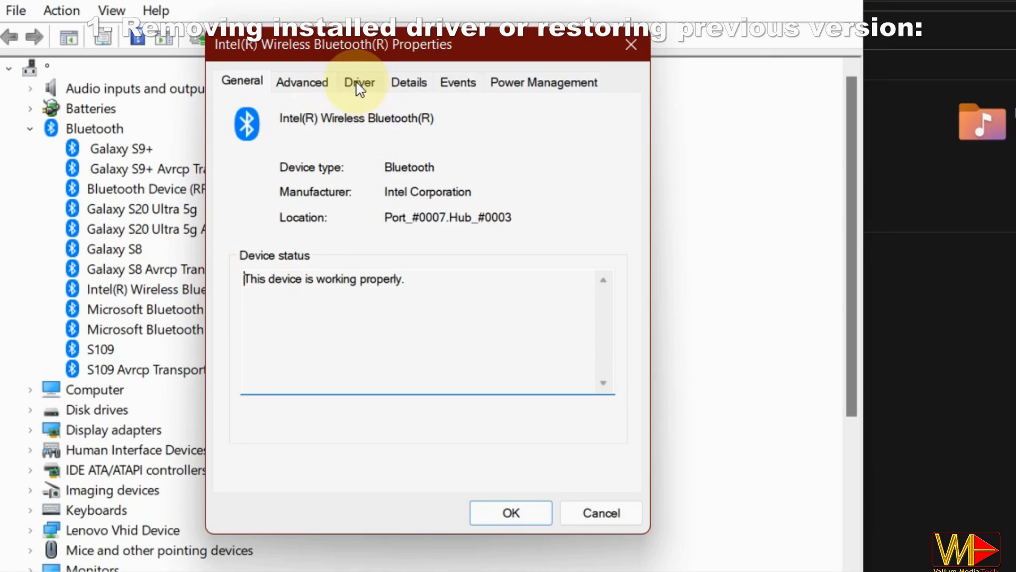
pyautogui.click(359, 83)
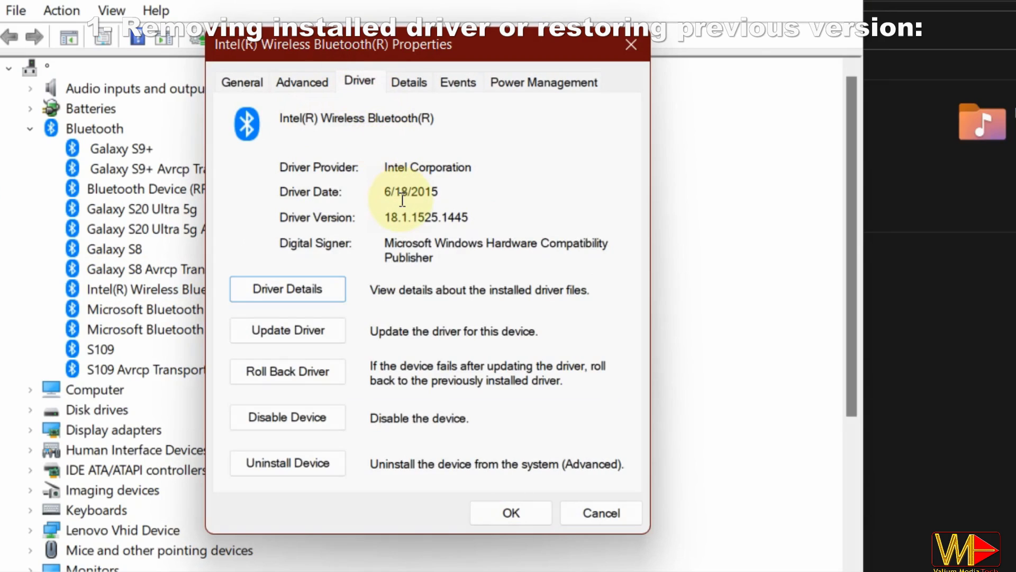
# Go through Roll Back Driver with a reason, then uninstall the Intel Wireless Bluetooth adapter
pyautogui.click(258, 372)
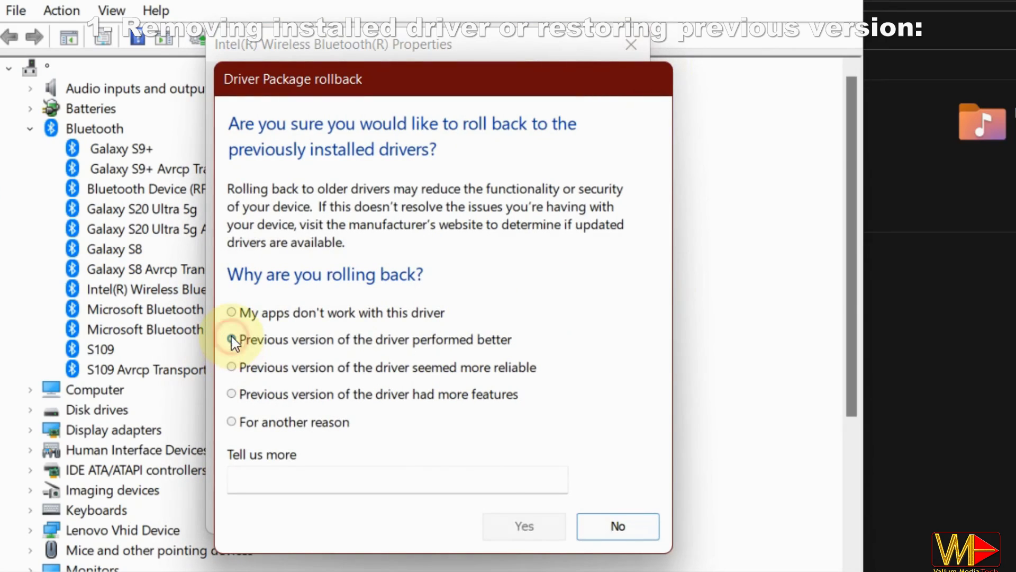
pyautogui.click(232, 340)
pyautogui.click(515, 525)
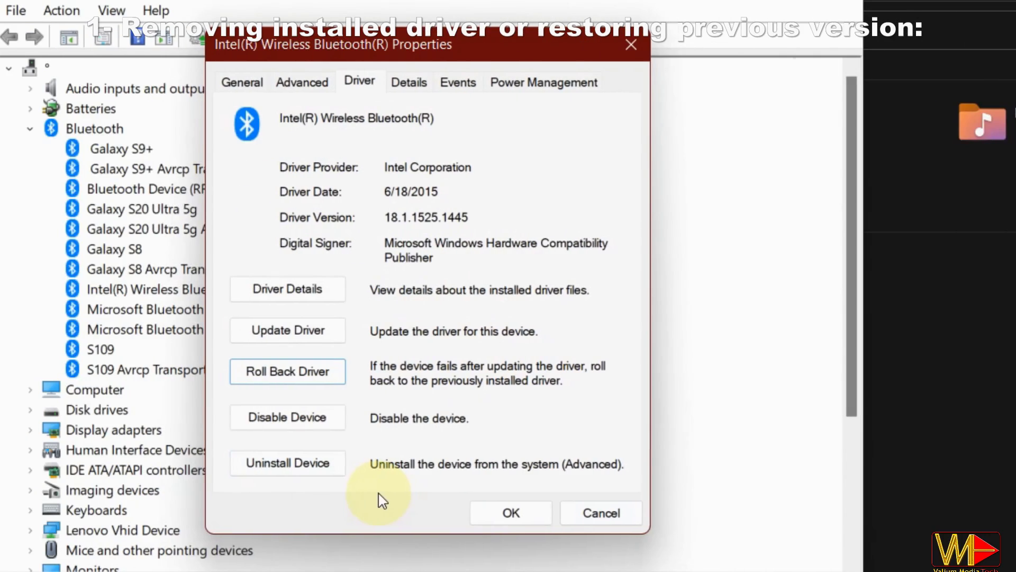
pyautogui.click(309, 472)
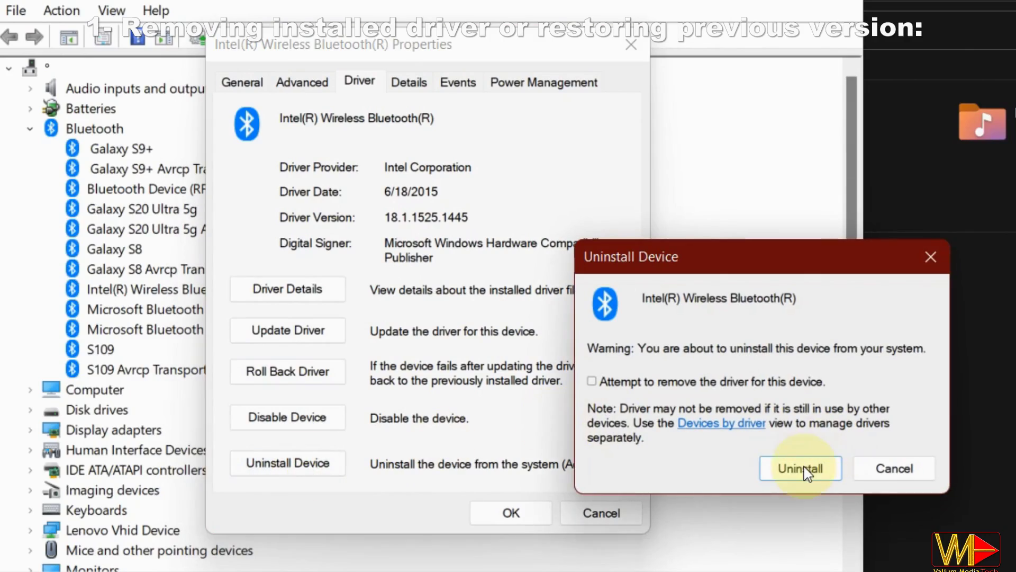
pyautogui.click(806, 470)
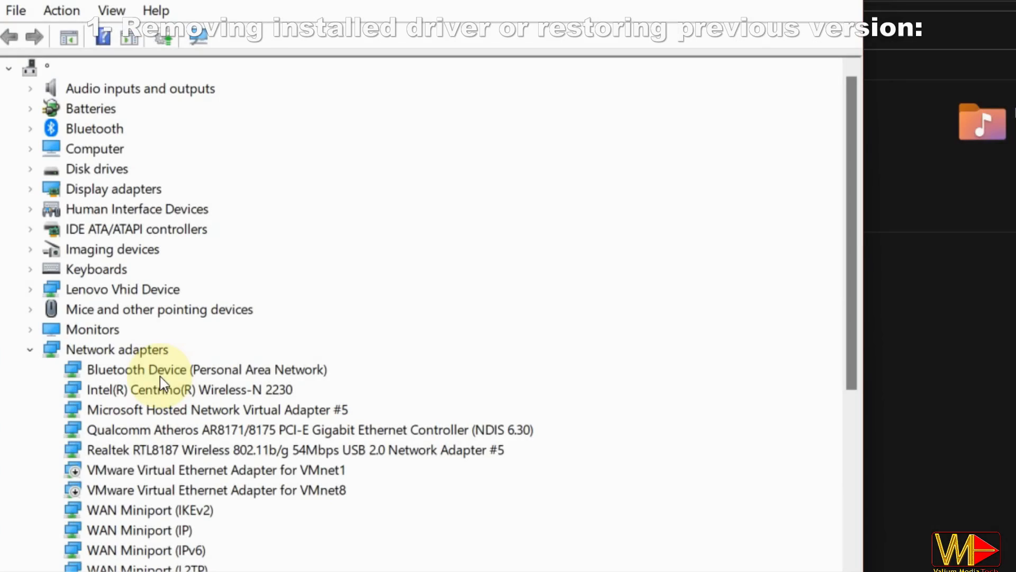
# View properties of the Bluetooth Device (Personal Area Network) under Network adapters
pyautogui.click(160, 372)
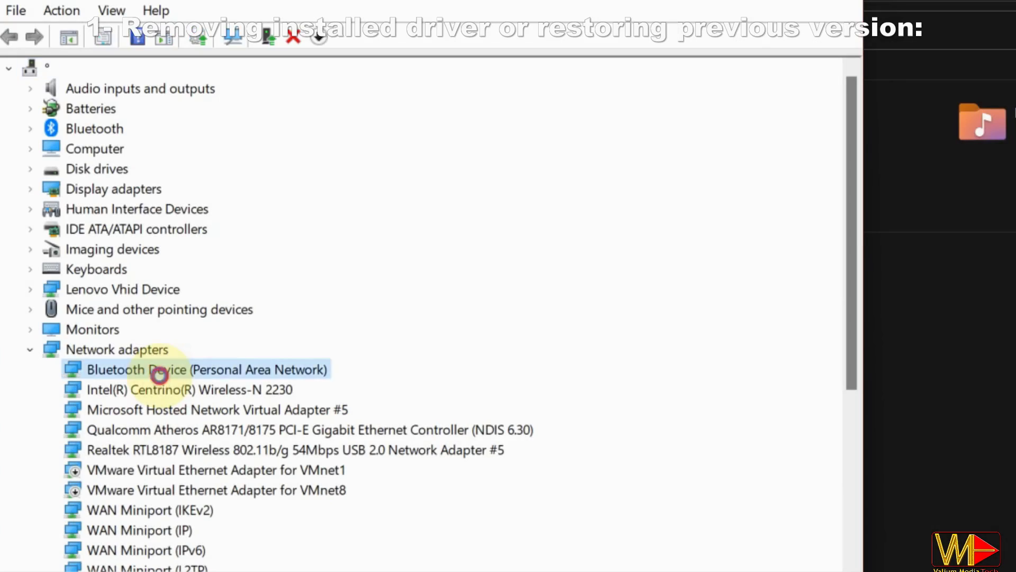
pyautogui.doubleClick(159, 372)
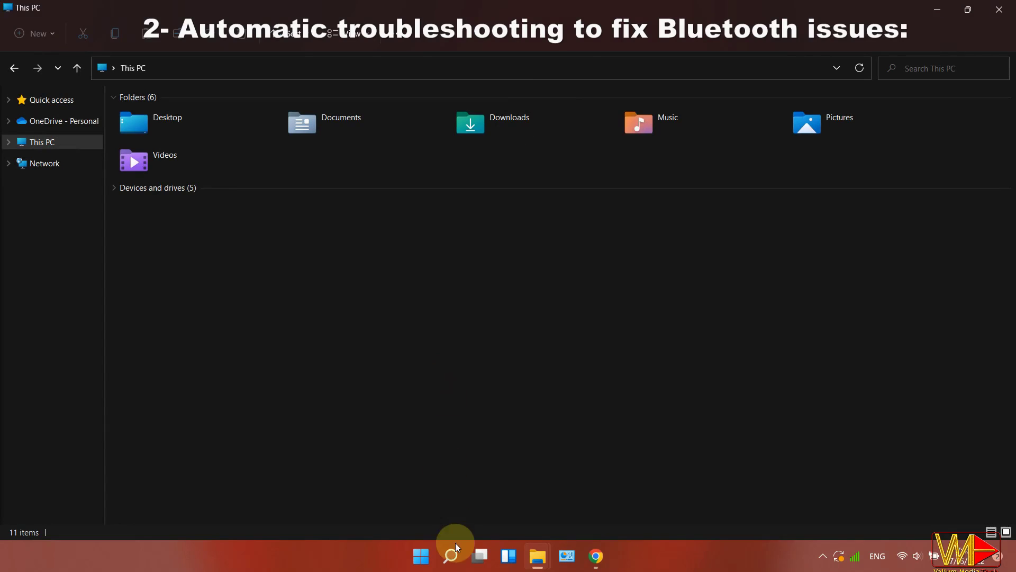
# From Troubleshoot settings > Other problems, run the Bluetooth troubleshooter
pyautogui.click(451, 555)
pyautogui.write('trouble')
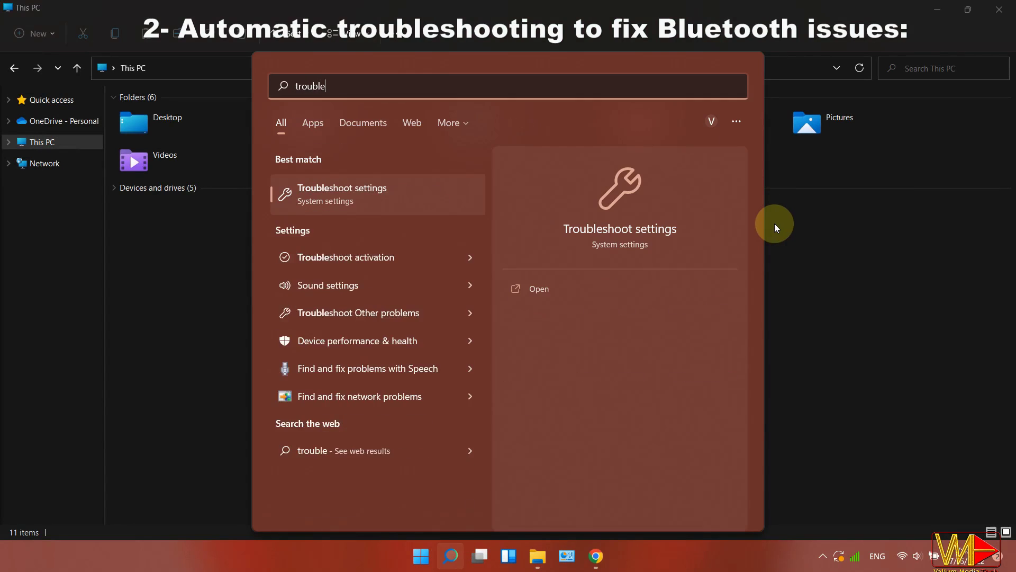
pyautogui.click(364, 360)
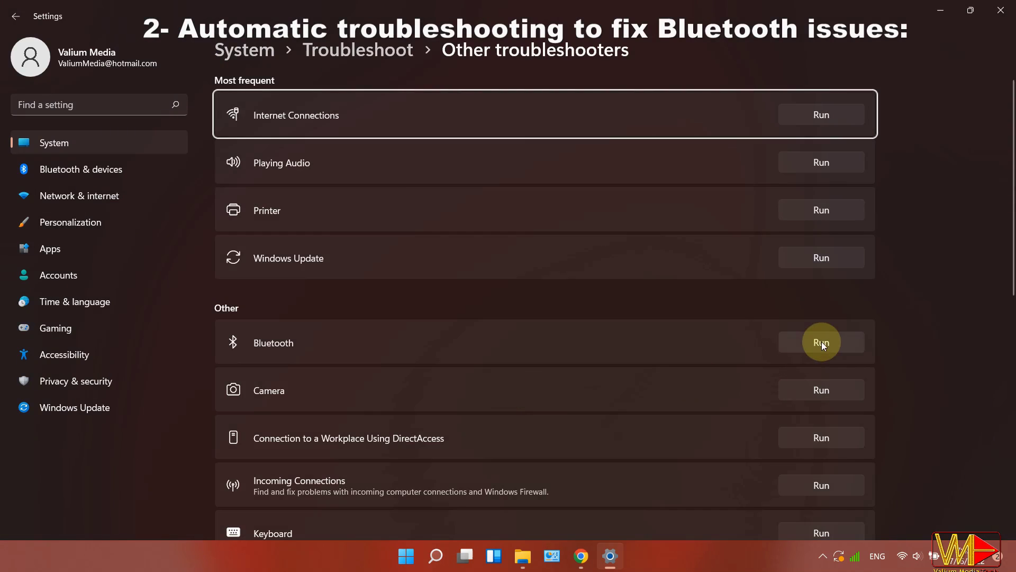
pyautogui.click(822, 341)
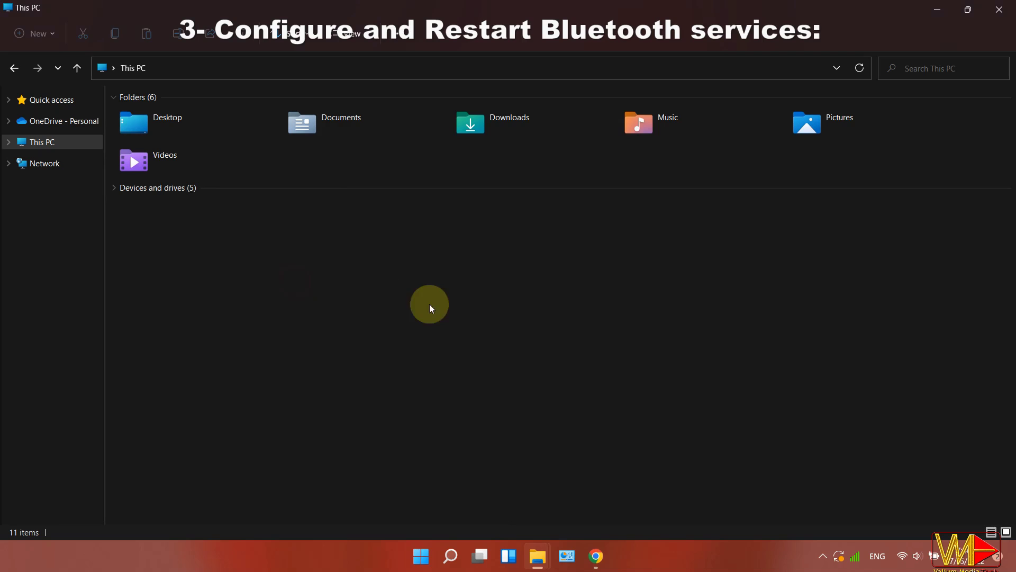
# Launch Services and review the Bluetooth Device Monitor and OBEX service properties without changes
pyautogui.click(449, 556)
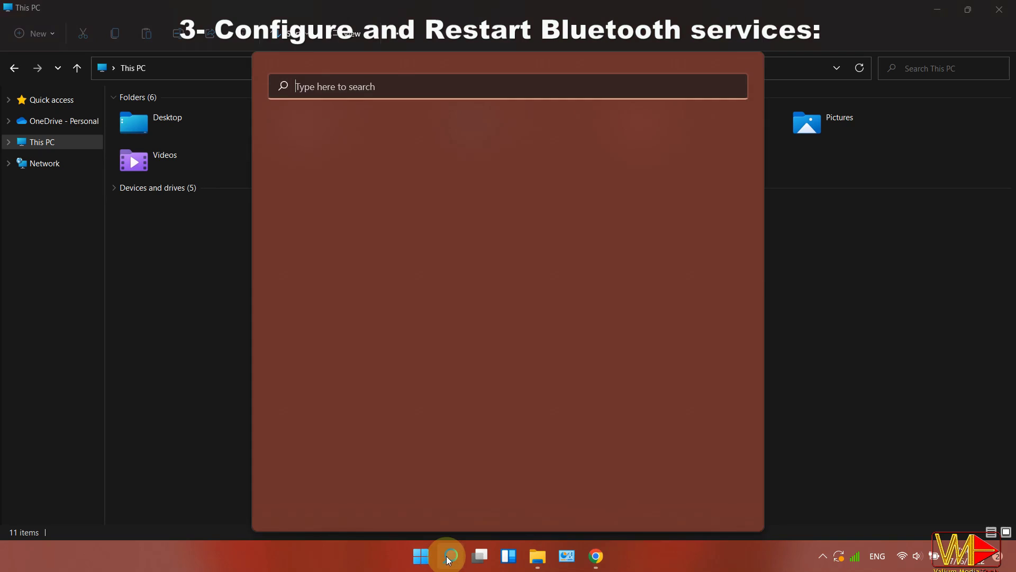
pyautogui.write('service')
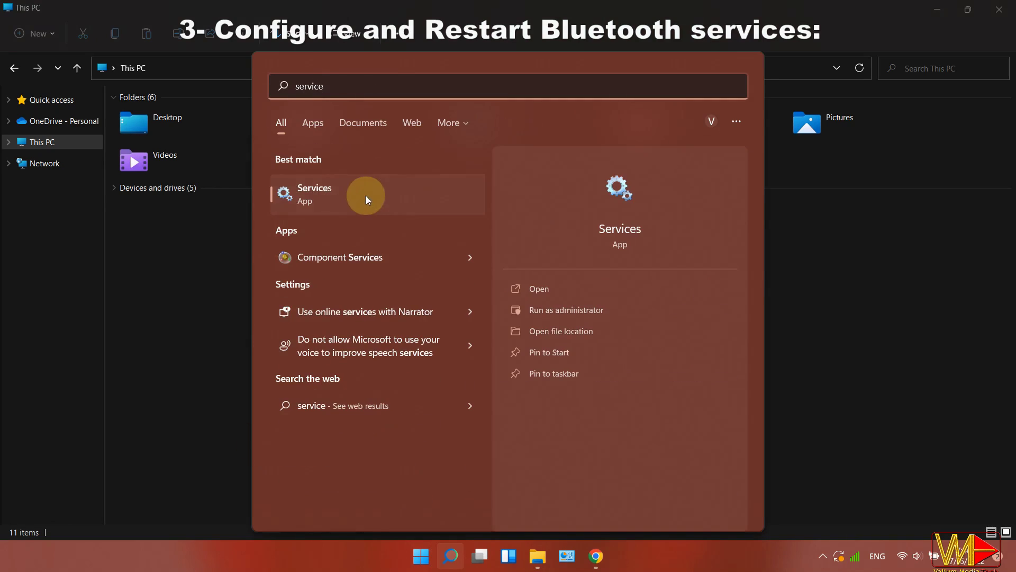
pyautogui.press('Return')
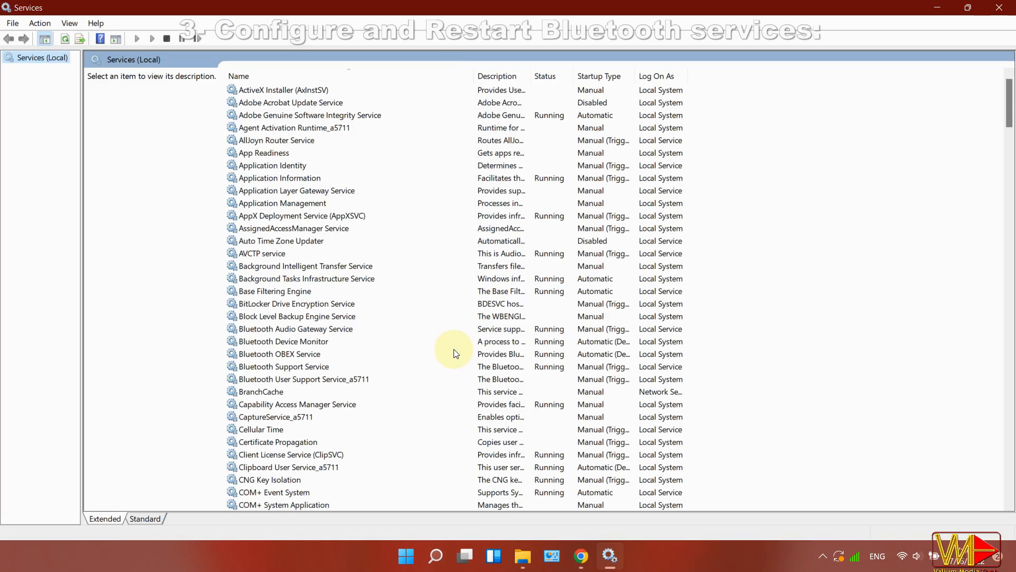
pyautogui.click(158, 258)
pyautogui.doubleClick(220, 262)
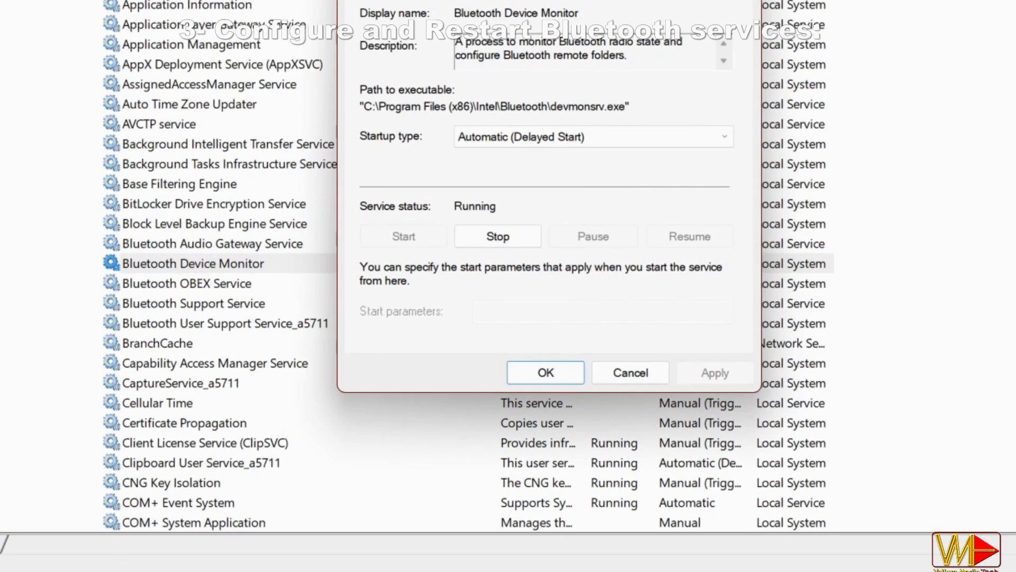
pyautogui.click(545, 373)
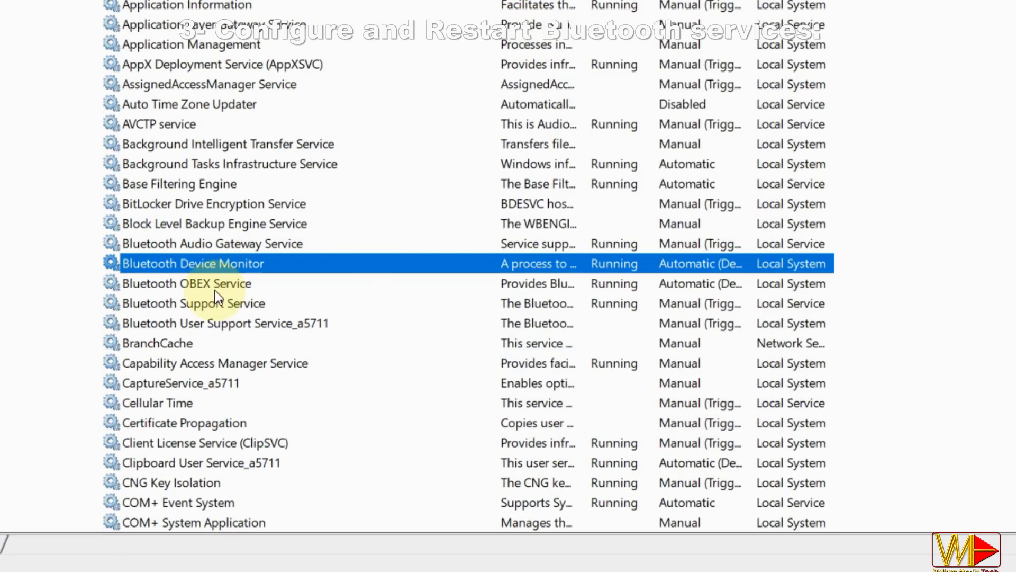
pyautogui.doubleClick(201, 284)
pyautogui.click(718, 135)
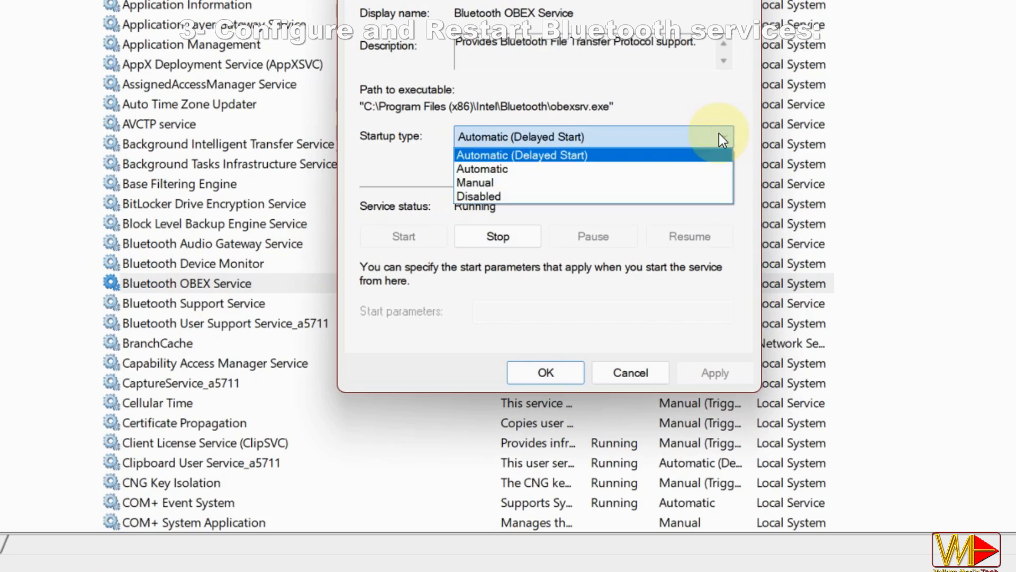
pyautogui.click(546, 373)
pyautogui.click(205, 248)
# Restart the Bluetooth Audio Gateway, Device Monitor, OBEX and Support services
pyautogui.rightClick(204, 248)
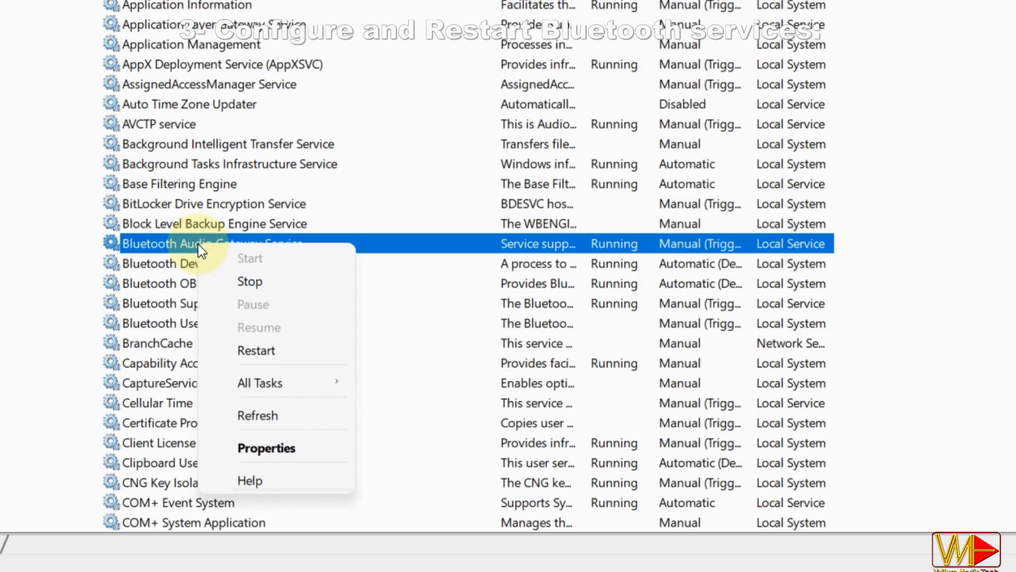
pyautogui.click(274, 349)
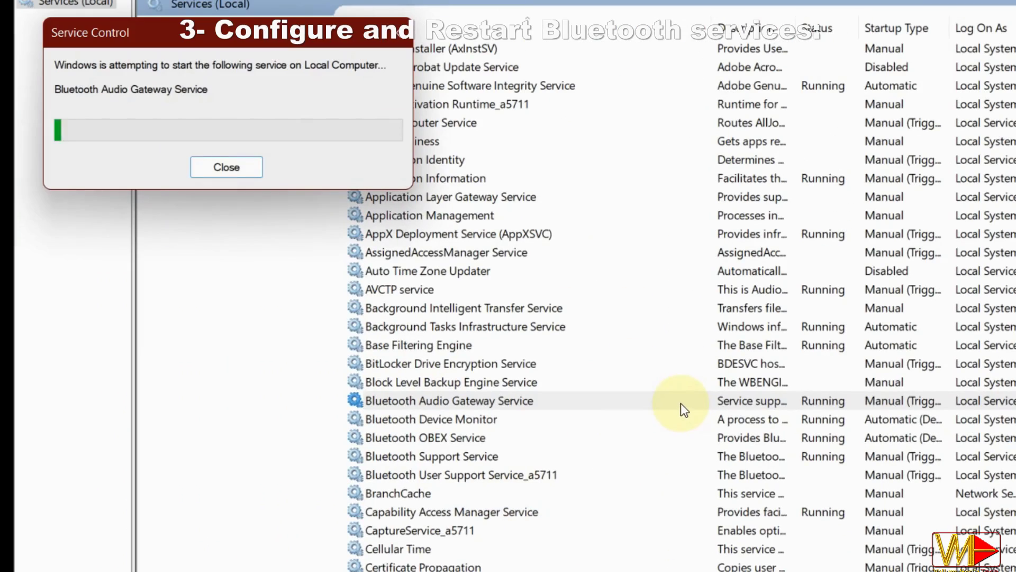
pyautogui.rightClick(430, 420)
pyautogui.click(480, 520)
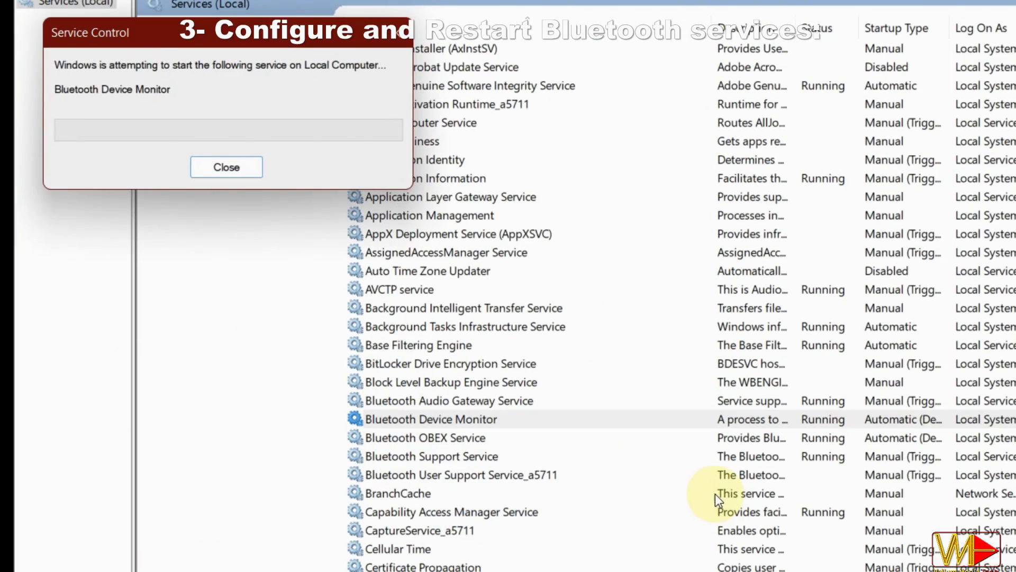
pyautogui.rightClick(449, 438)
pyautogui.click(486, 535)
pyautogui.rightClick(447, 459)
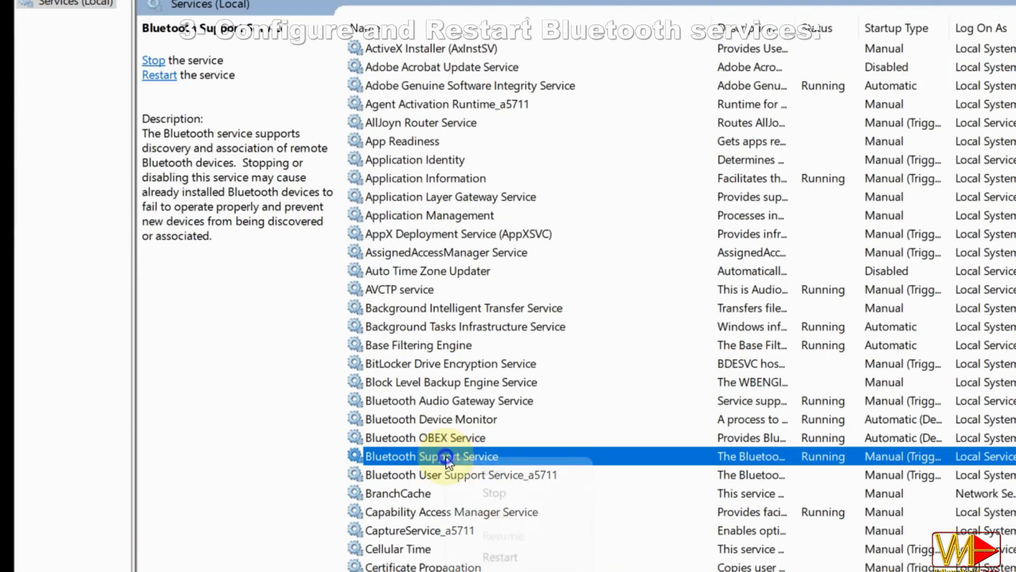
pyautogui.click(501, 557)
# Start the Bluetooth User Support Service via All Tasks
pyautogui.rightClick(419, 474)
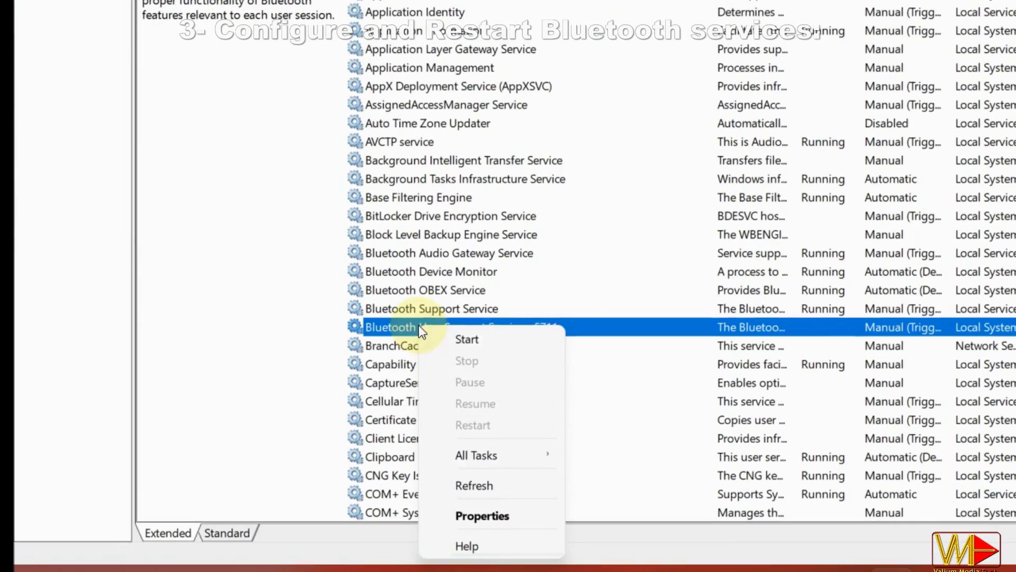
pyautogui.click(678, 453)
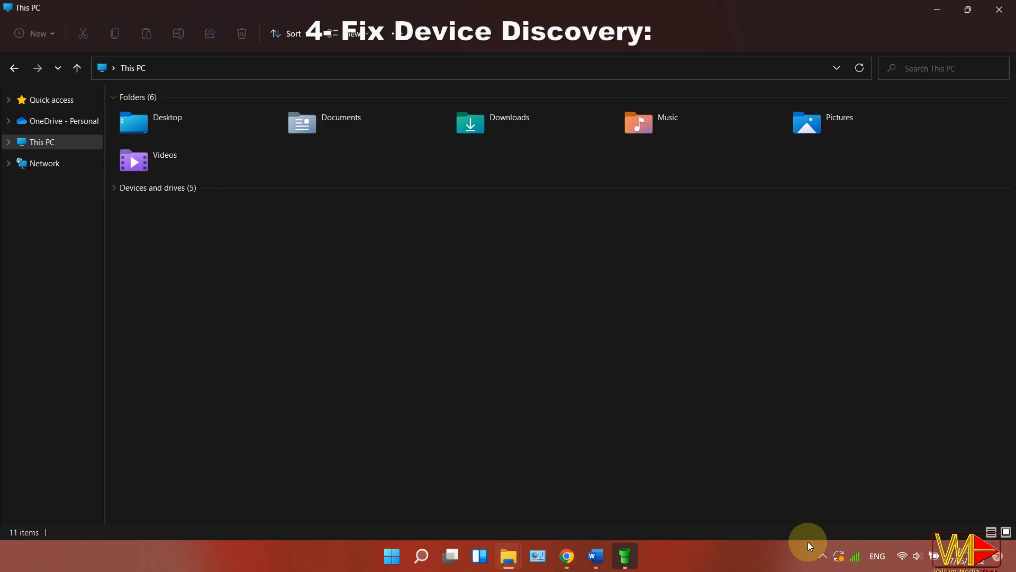
# Reach the Bluetooth & devices page from the quick-settings tile and bring up More Bluetooth settings
pyautogui.click(903, 556)
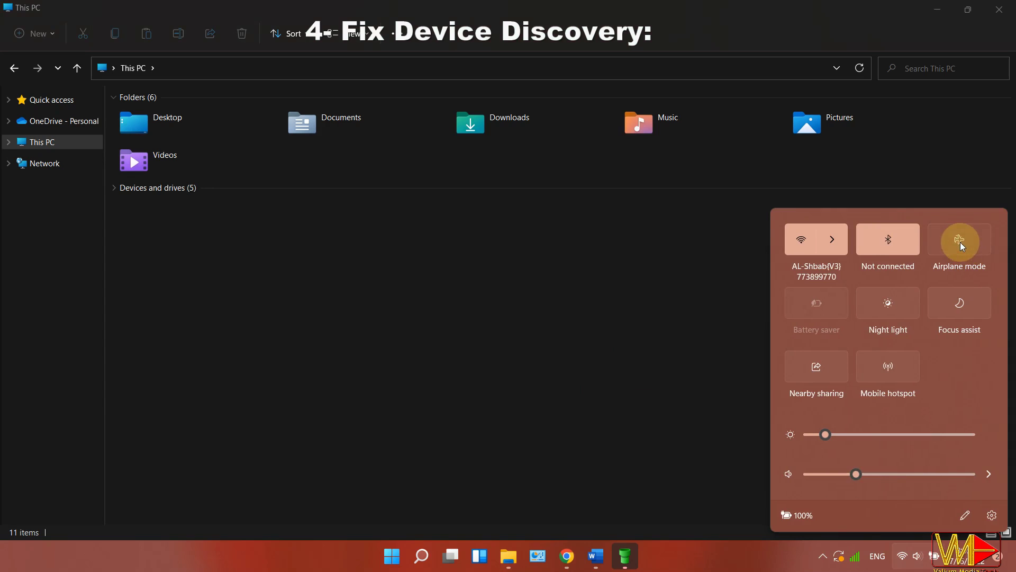
pyautogui.rightClick(885, 244)
pyautogui.click(909, 254)
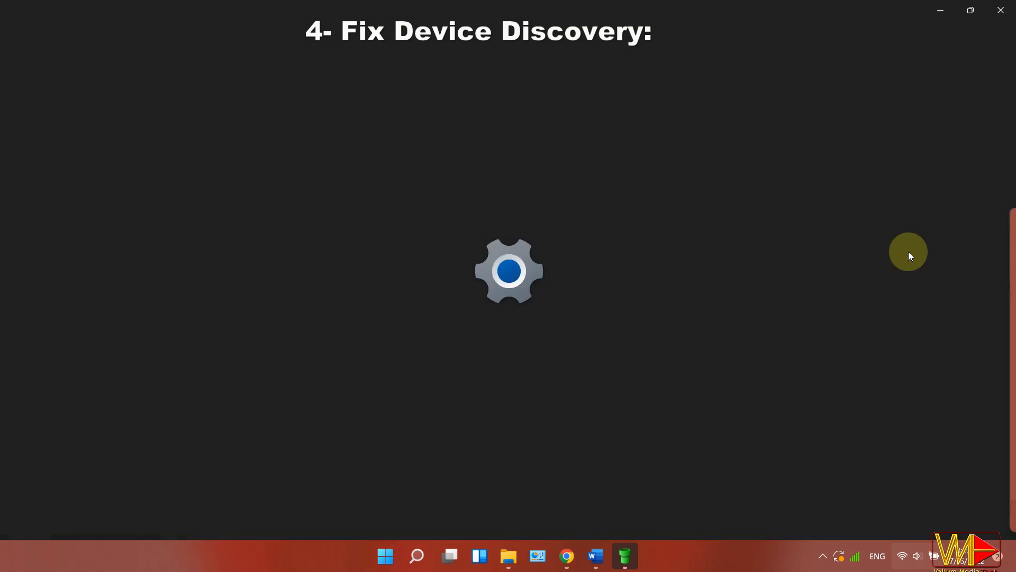
pyautogui.scroll(-10, 527, 416)
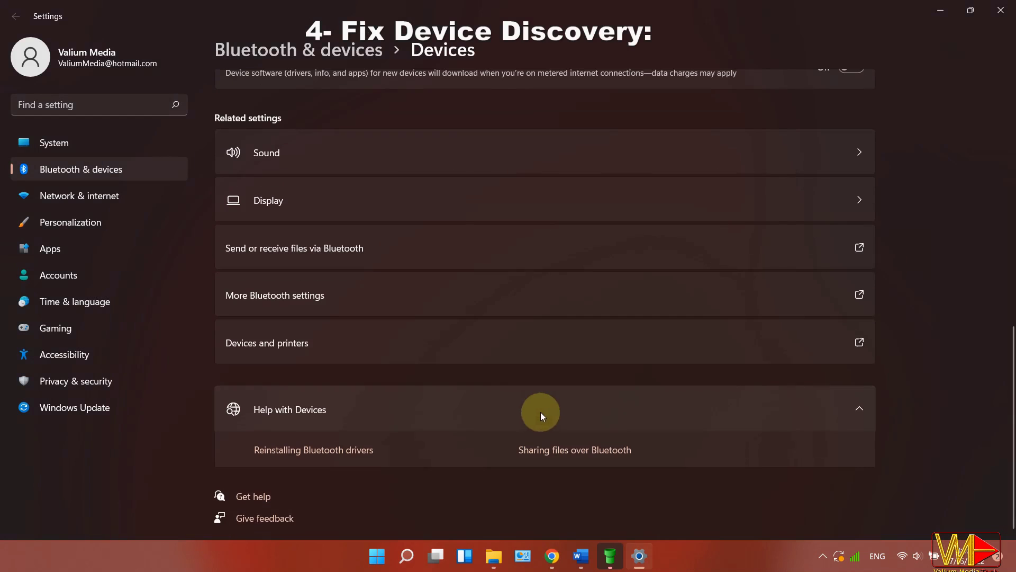
pyautogui.click(313, 296)
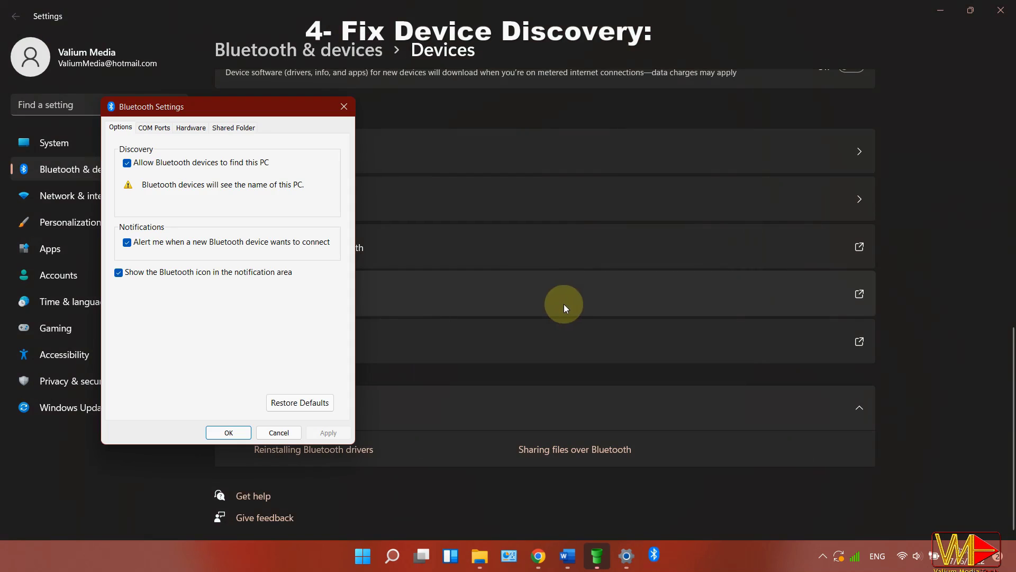
# Allow Bluetooth devices to find this PC, show the Bluetooth tray icon, and confirm with OK
pyautogui.click(126, 162)
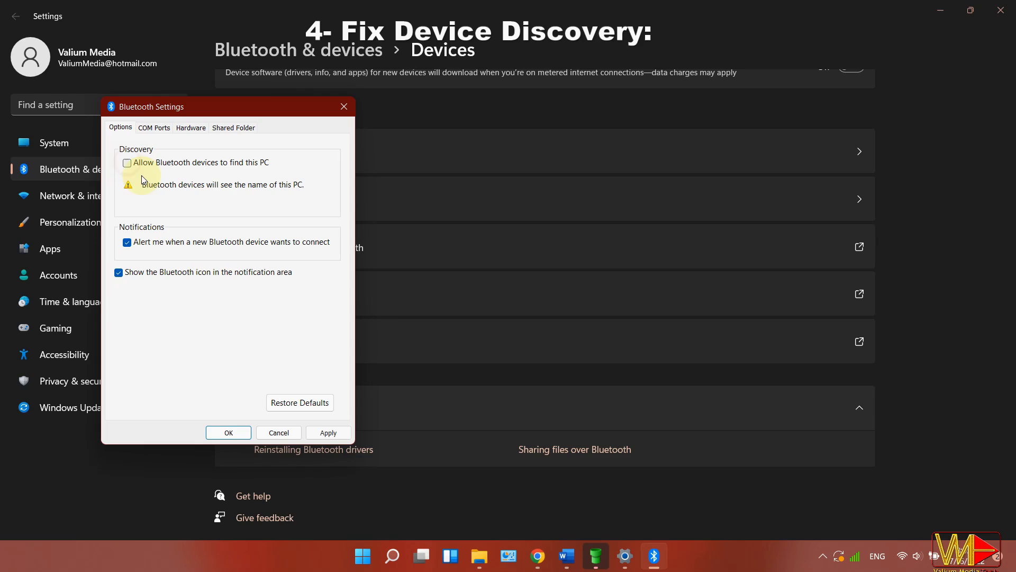
pyautogui.click(119, 273)
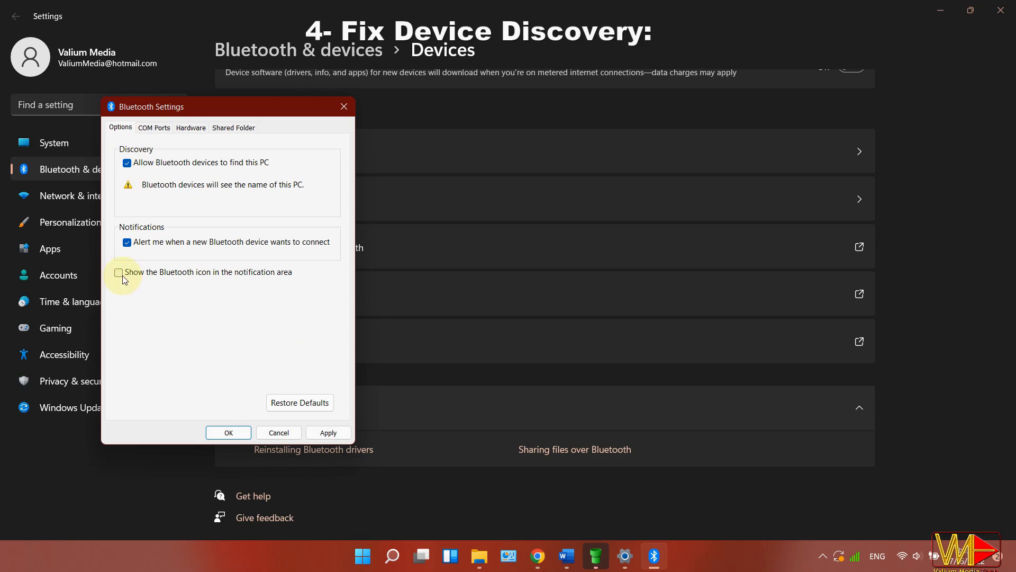
pyautogui.click(228, 431)
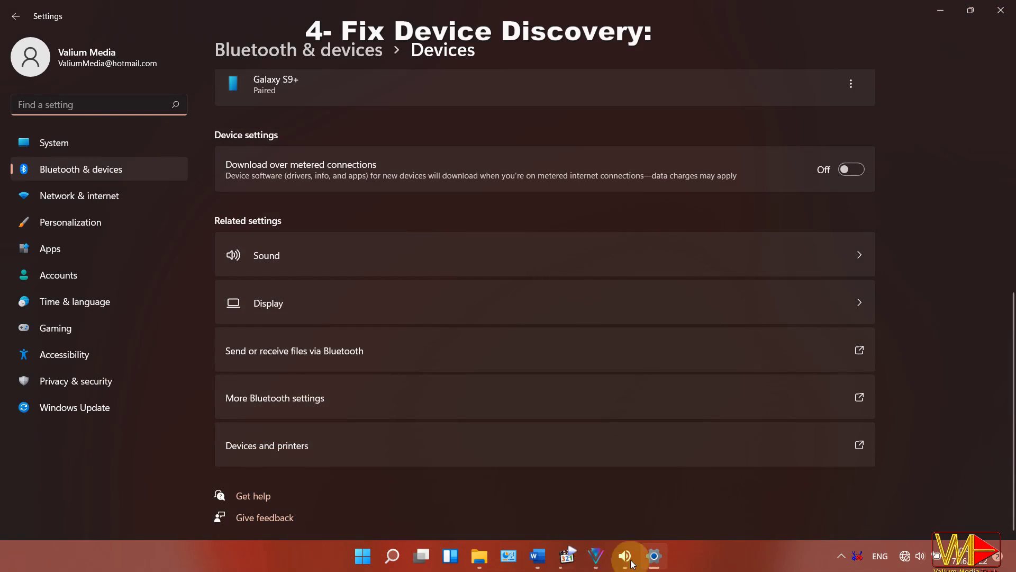
# Start Bluetooth File Transfer in Receive files mode so the PC waits for a connection
pyautogui.click(292, 354)
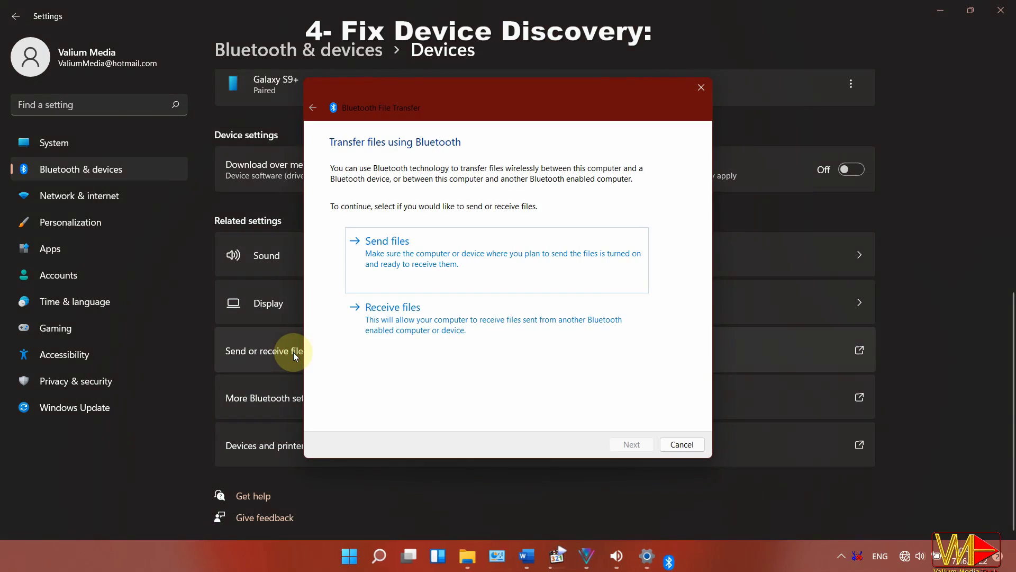
pyautogui.click(414, 310)
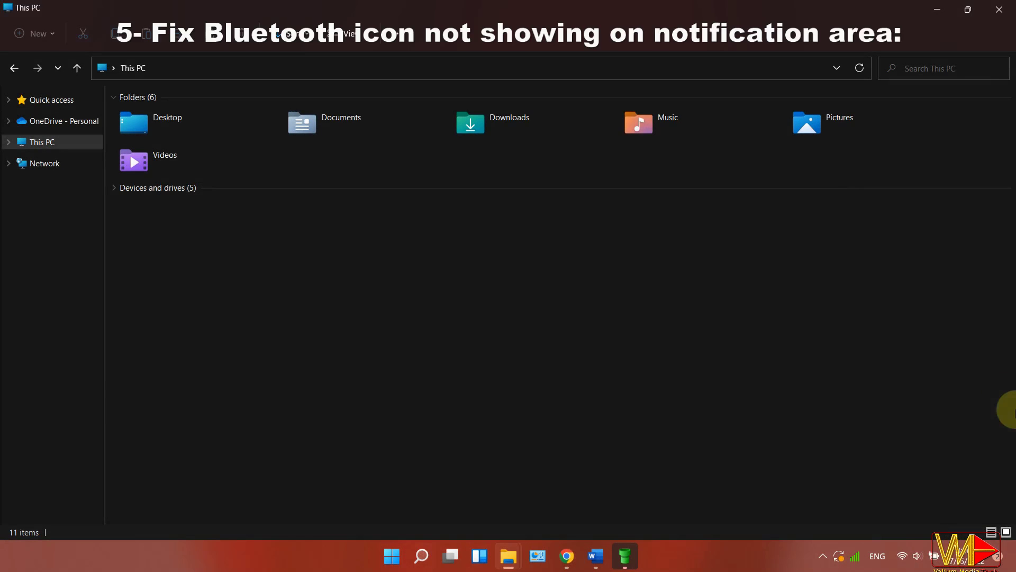
# Edit the quick settings panel, add the Bluetooth tile, and finish with Done
pyautogui.click(913, 557)
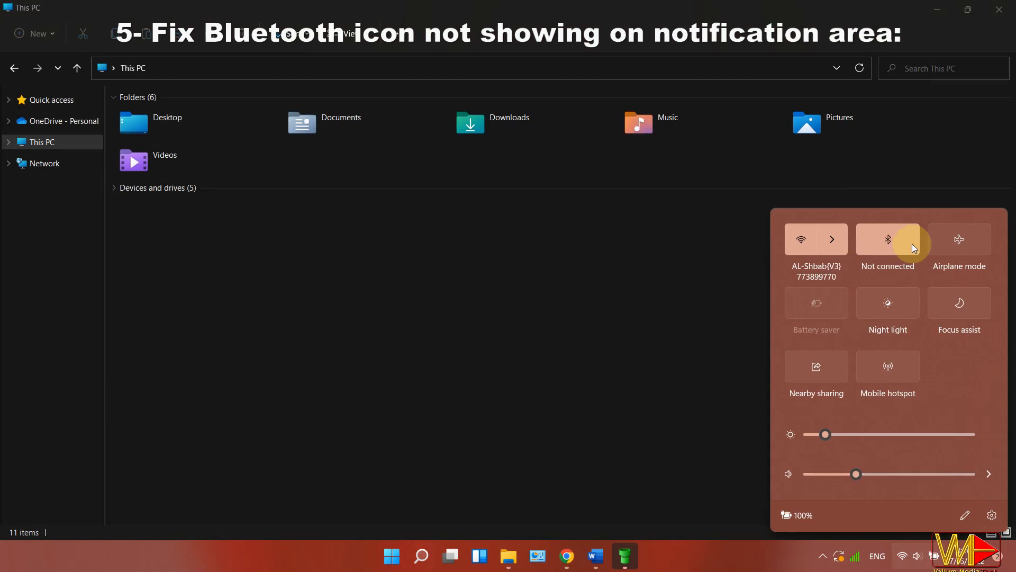
pyautogui.click(903, 556)
pyautogui.click(903, 556)
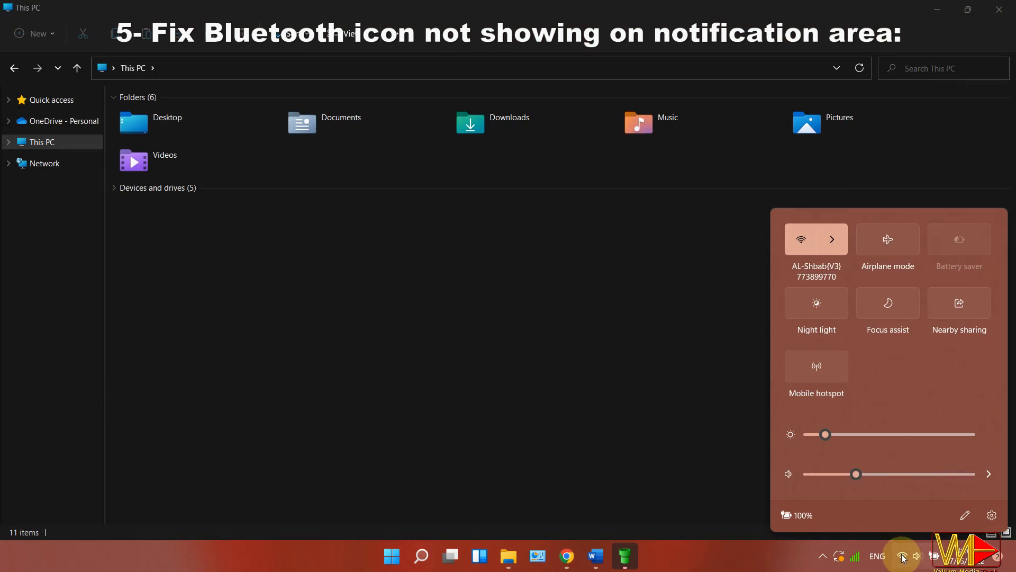
pyautogui.click(965, 514)
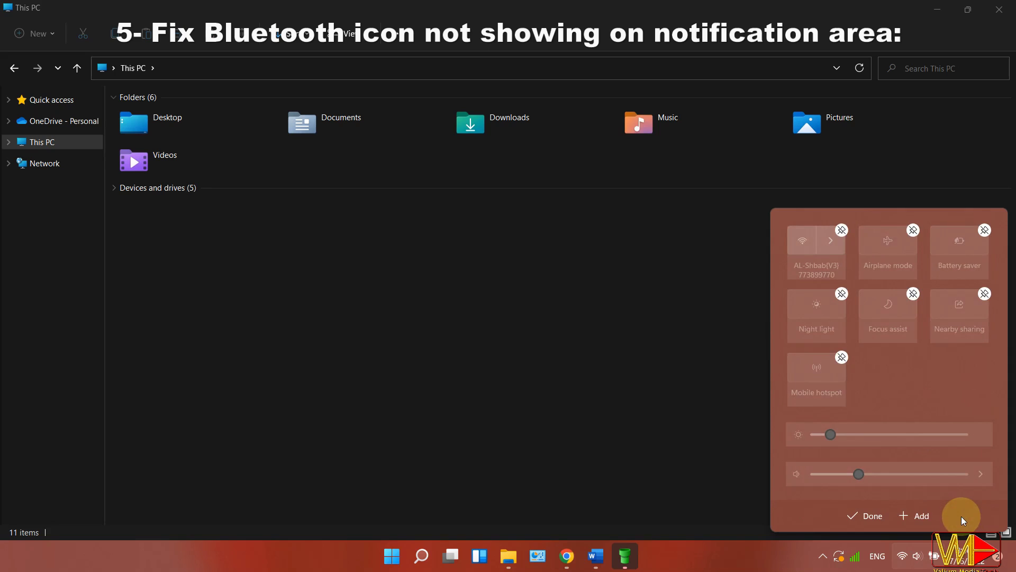
pyautogui.click(931, 517)
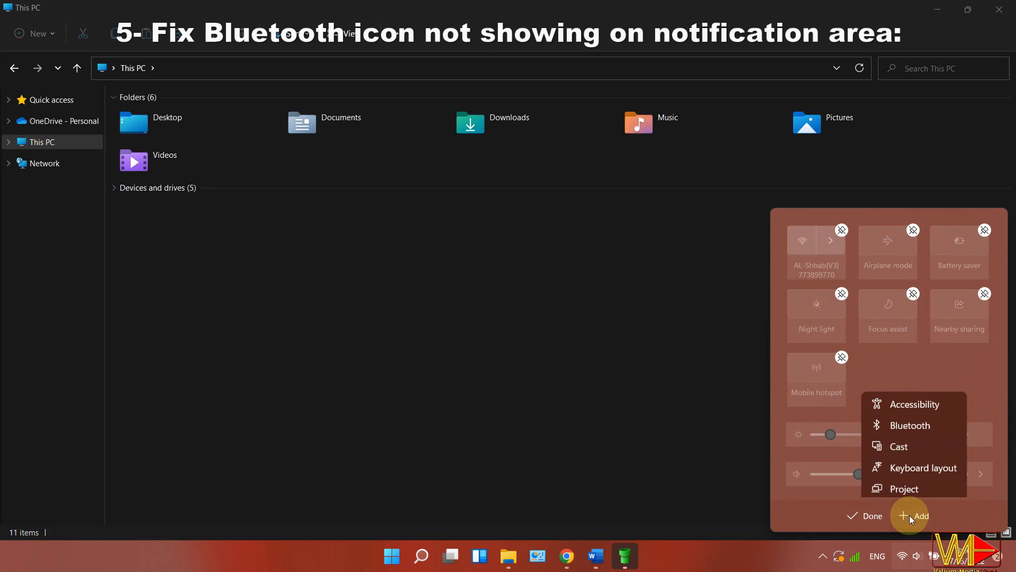
pyautogui.click(898, 423)
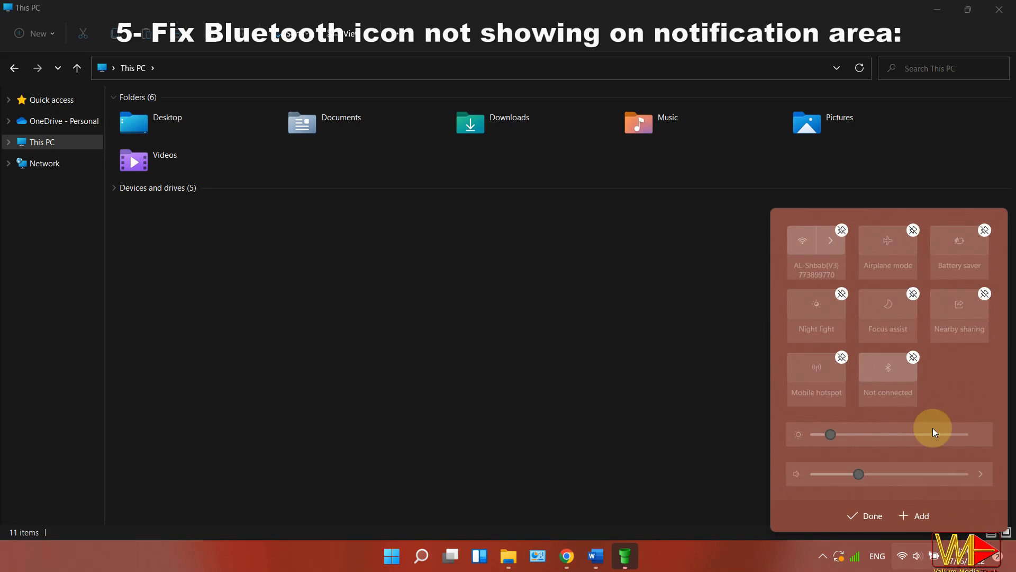
pyautogui.click(855, 516)
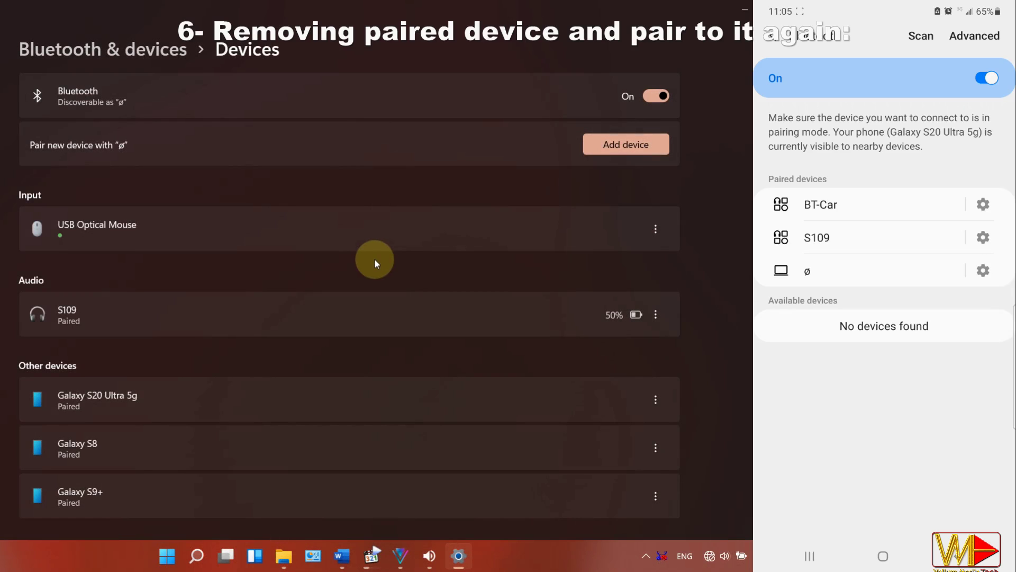
# Remove the Galaxy S20 Ultra 5g from Bluetooth & devices and confirm
pyautogui.click(659, 399)
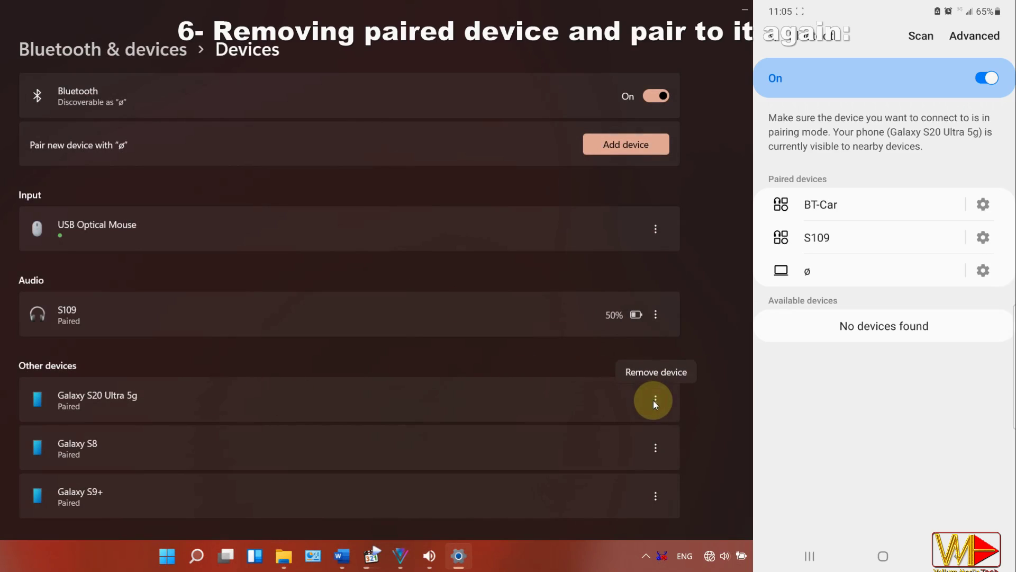
pyautogui.click(667, 375)
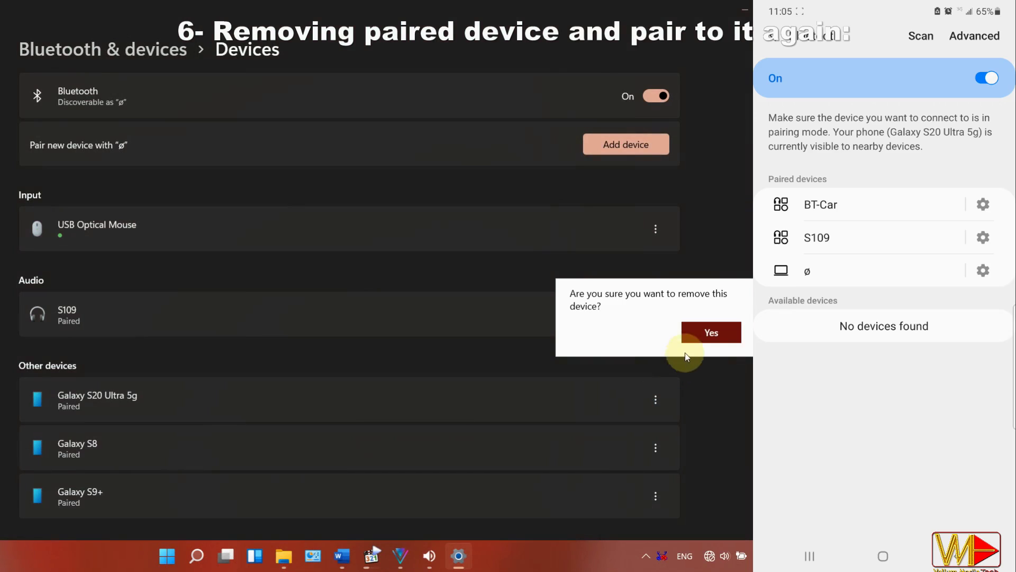
pyautogui.click(707, 332)
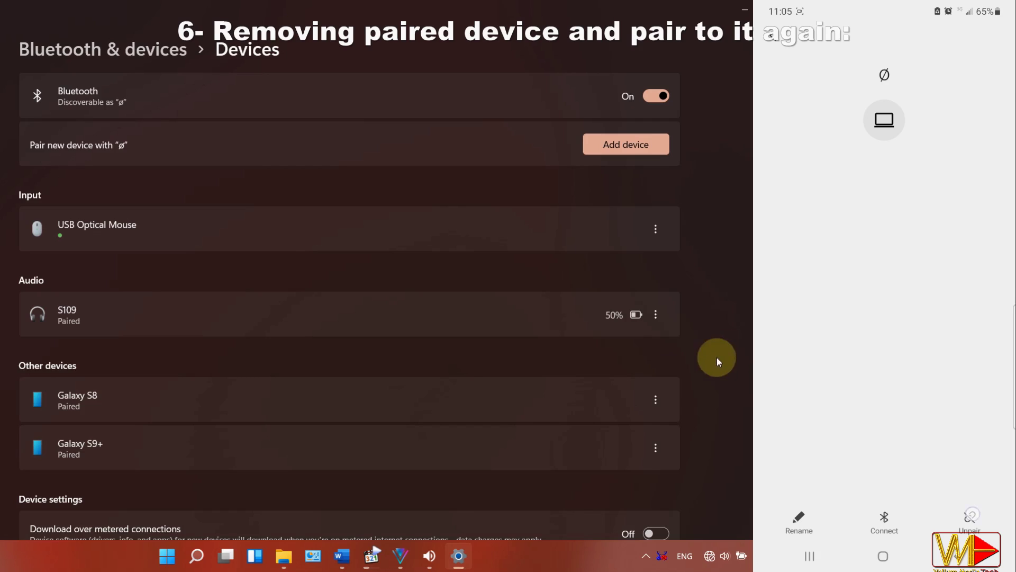
# Pair the Galaxy S20 Ultra 5g again via Add device, confirming the PIN so it connects
pyautogui.click(614, 146)
pyautogui.click(216, 170)
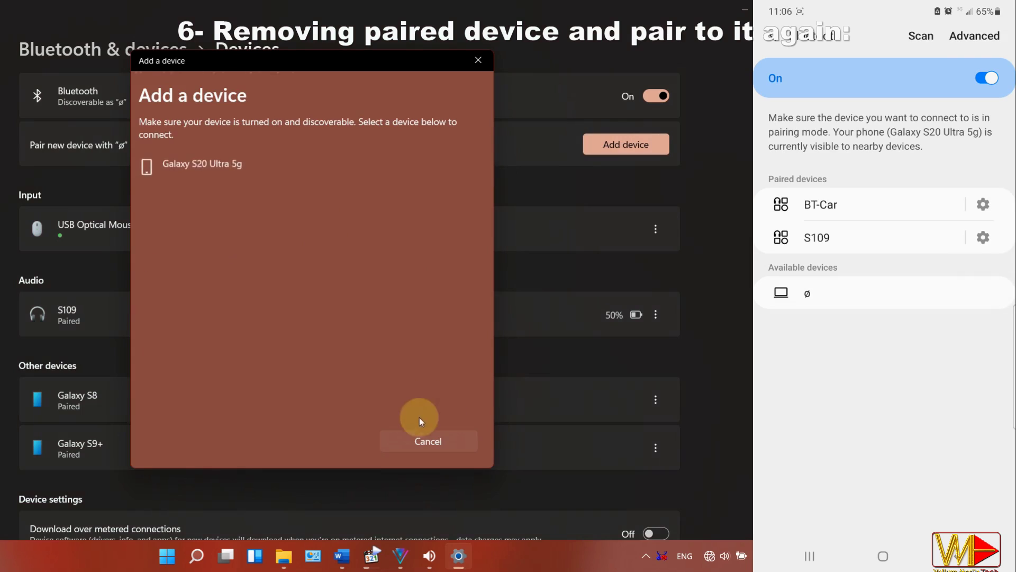
pyautogui.click(196, 179)
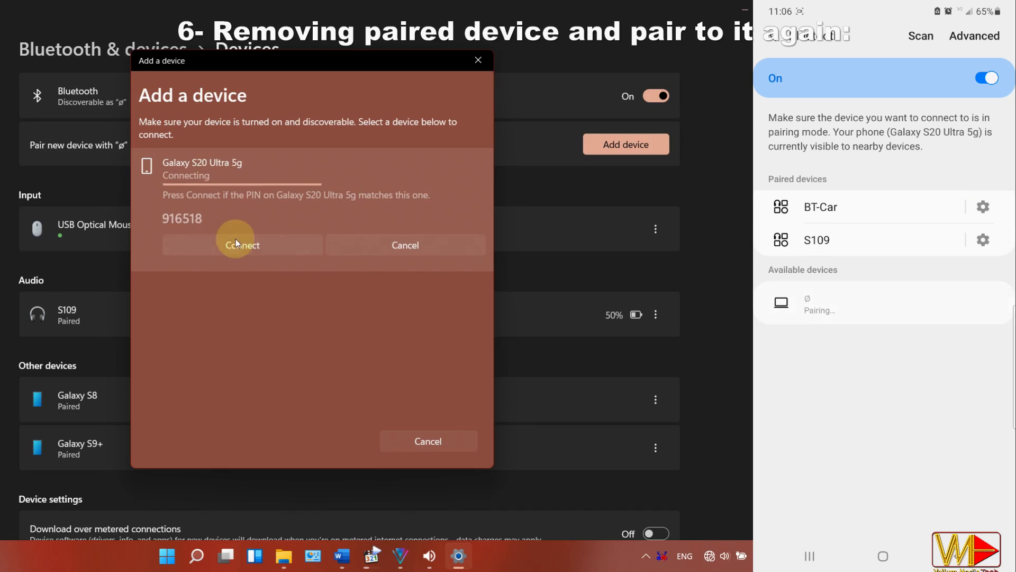
pyautogui.click(239, 243)
pyautogui.click(409, 442)
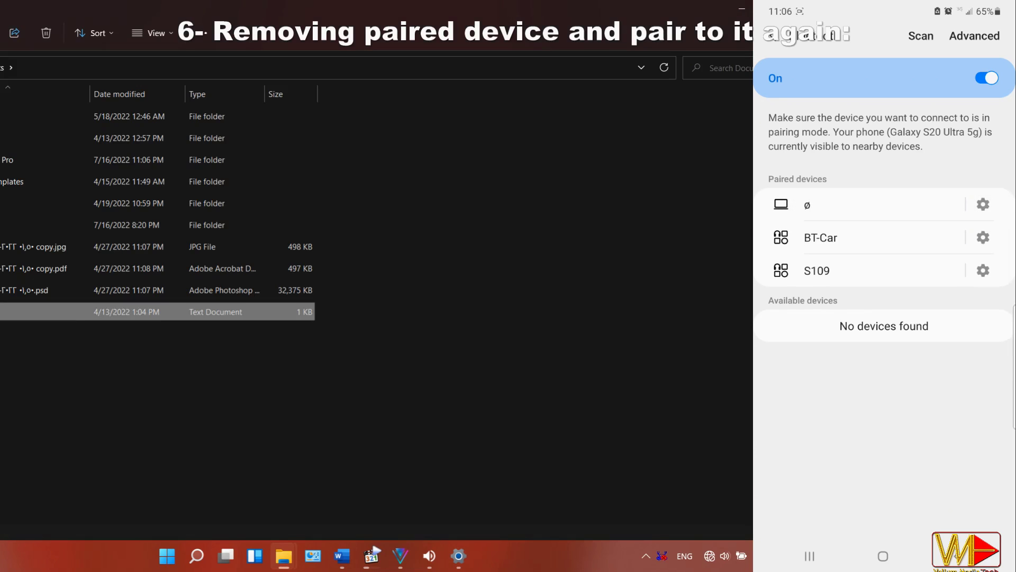
# Send MyDictionary.txt to the Galaxy S20 Ultra 5g via Send to > Bluetooth device and finish the wizard
pyautogui.rightClick(8, 314)
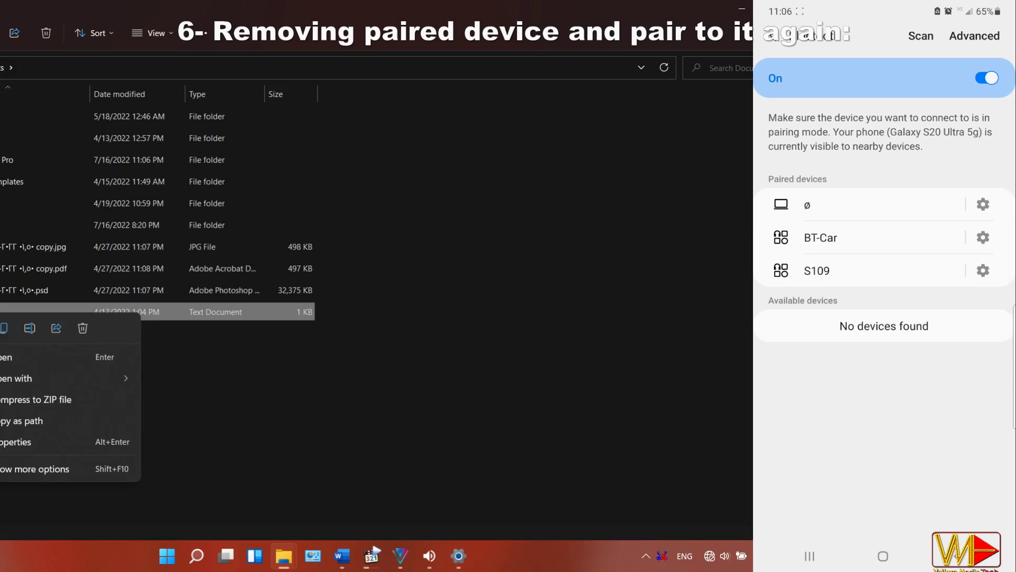
pyautogui.click(32, 468)
pyautogui.click(301, 358)
pyautogui.click(389, 383)
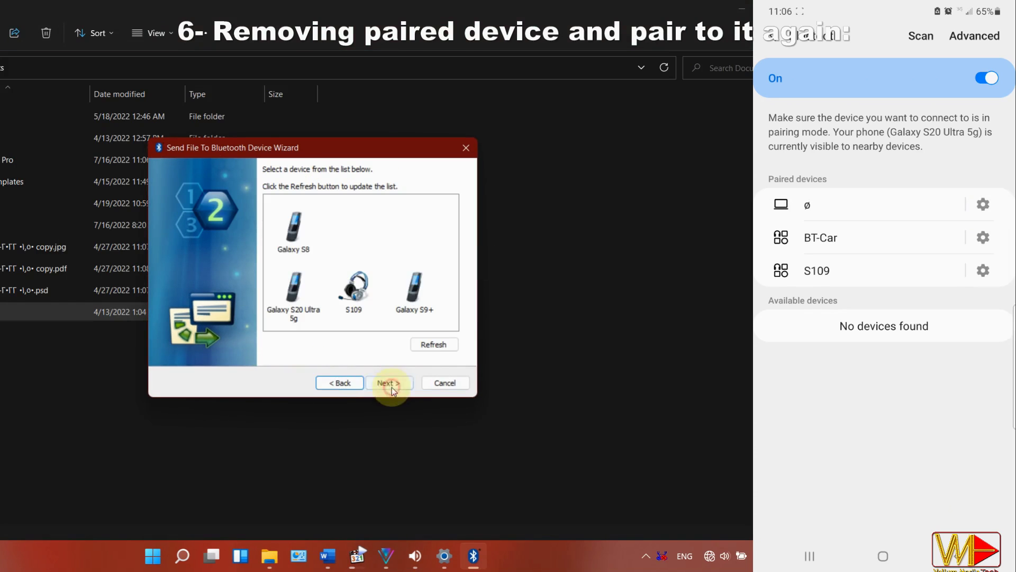
pyautogui.click(301, 281)
pyautogui.click(387, 383)
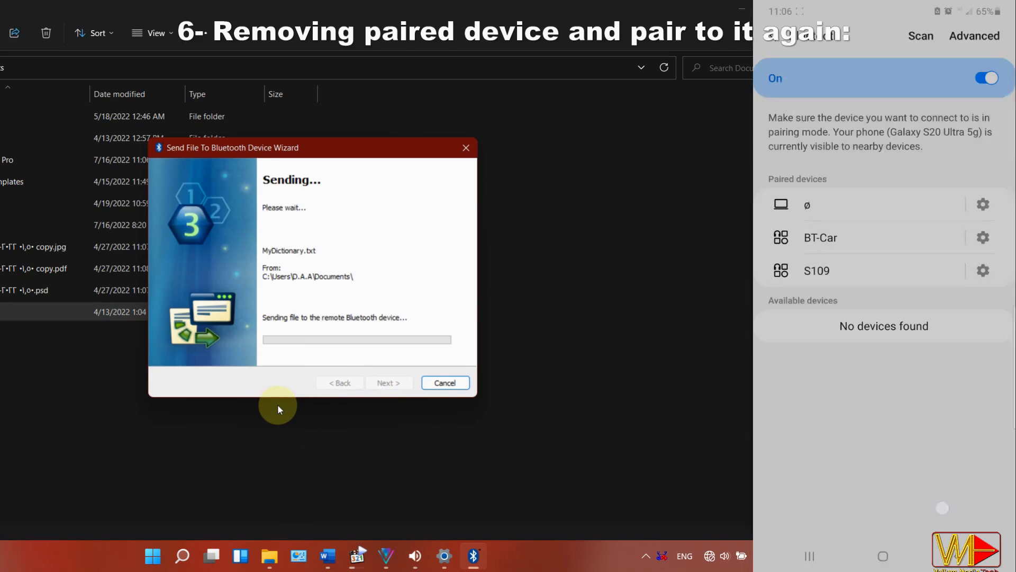
pyautogui.click(388, 383)
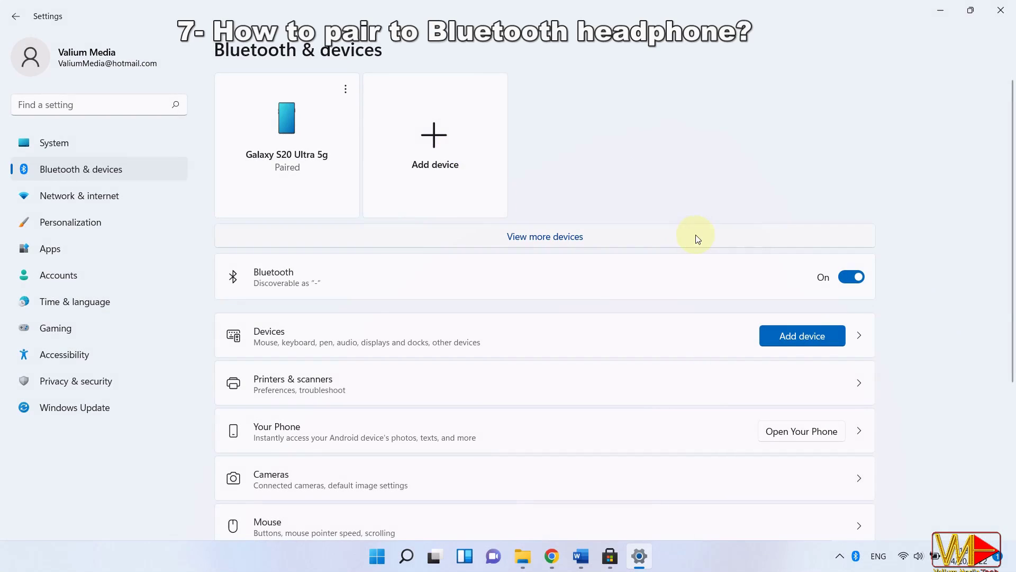
# Pair the S109 headphones via Add device > Bluetooth and close the wizard
pyautogui.click(457, 141)
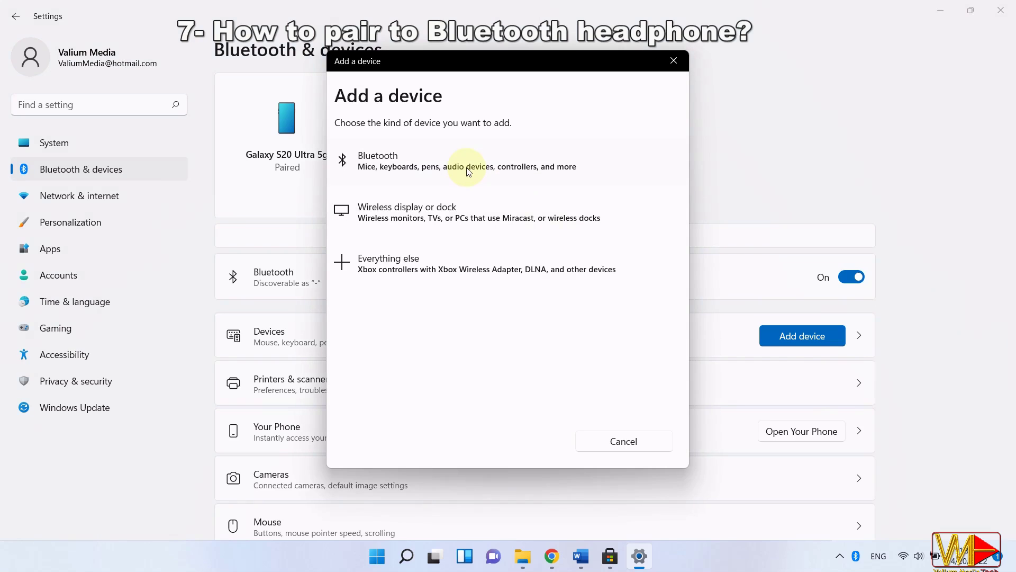
pyautogui.click(380, 166)
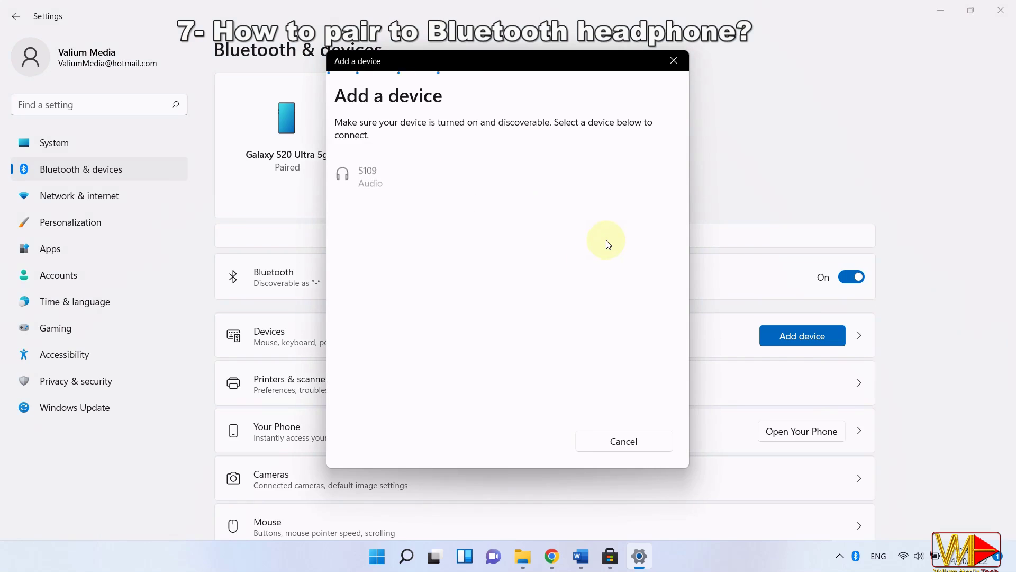
pyautogui.click(366, 175)
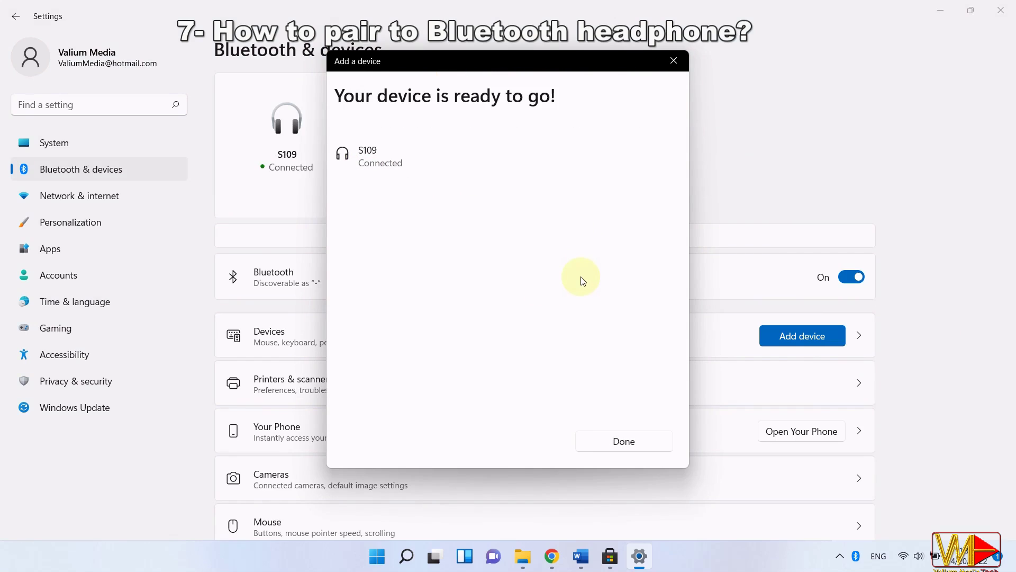
pyautogui.click(620, 444)
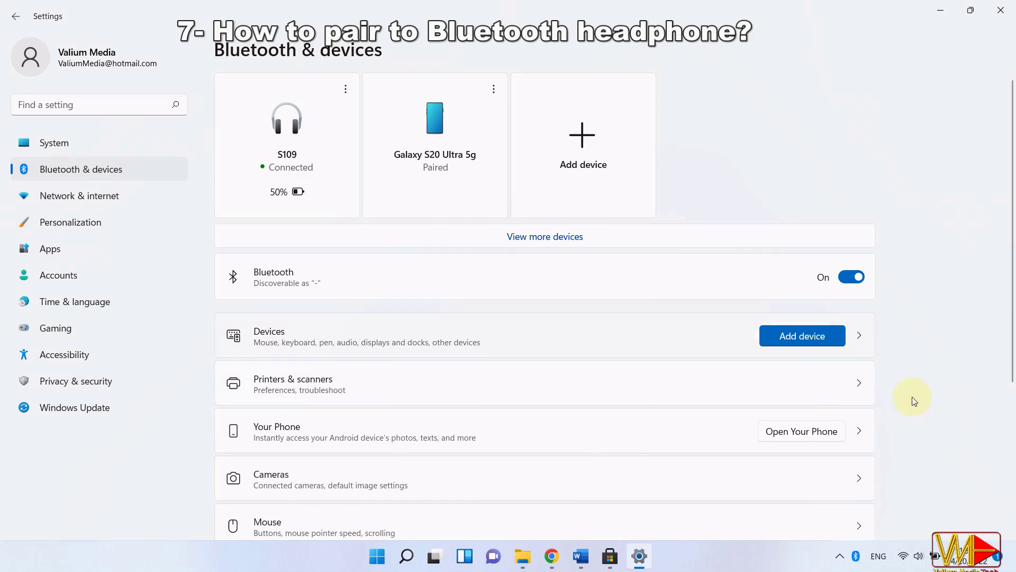
# View the sound output list in quick settings, showing the S109 headphones
pyautogui.click(916, 560)
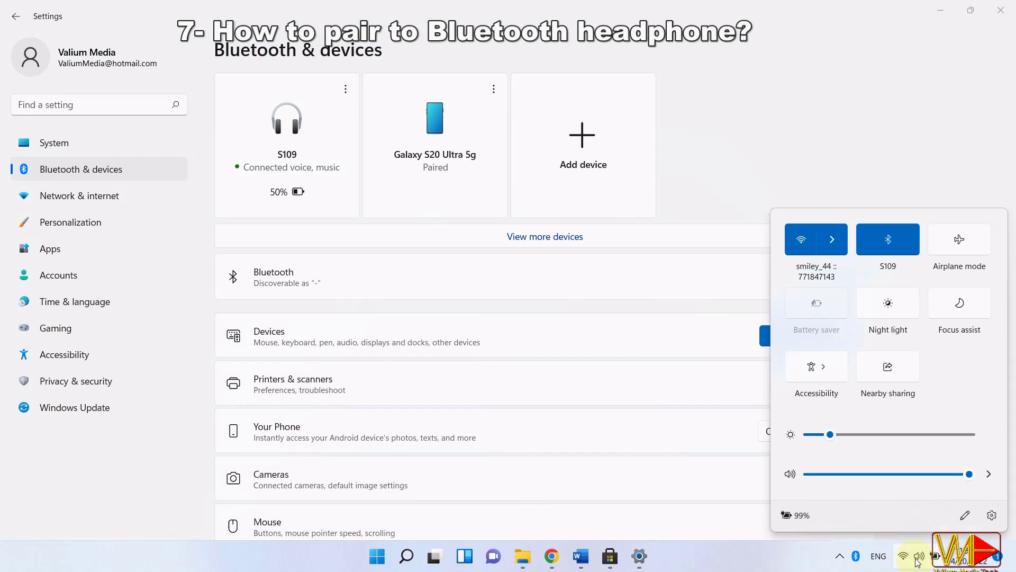
pyautogui.click(990, 474)
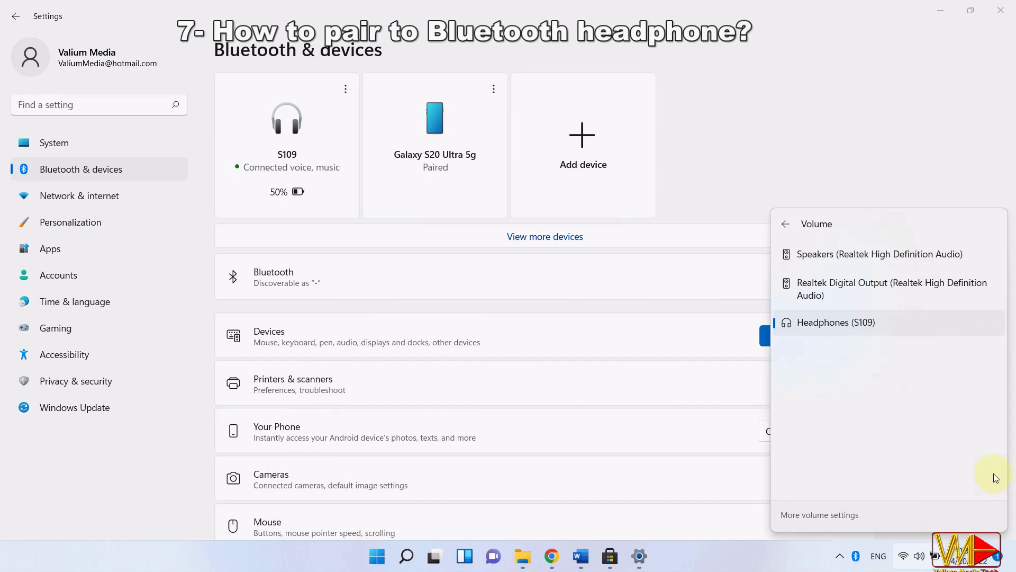